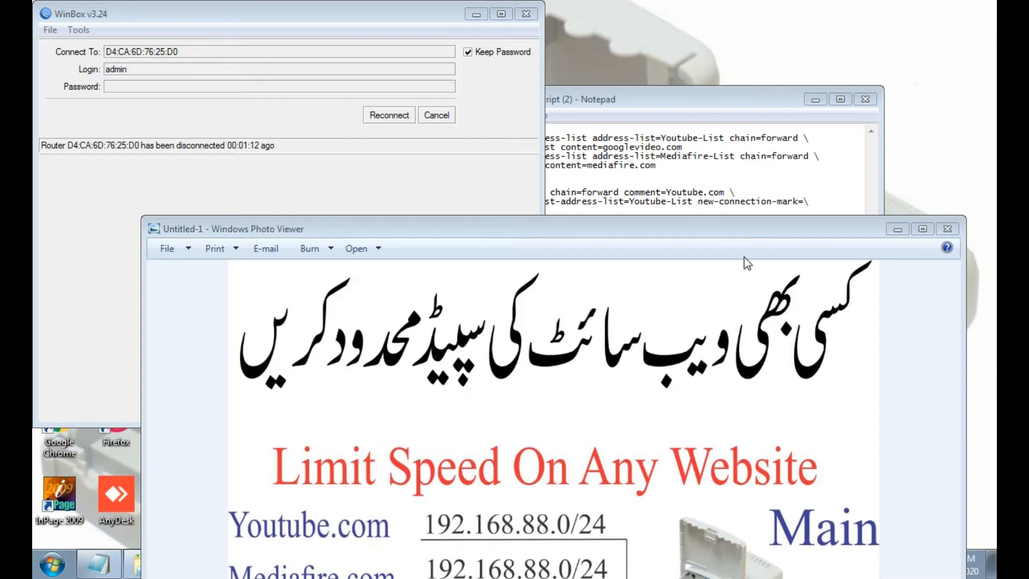
- Move the diagram window up so its site list and bridge-Local label are visible
{"action": "left_click_drag", "start_coordinate": [752, 237], "coordinate": [764, 212]}
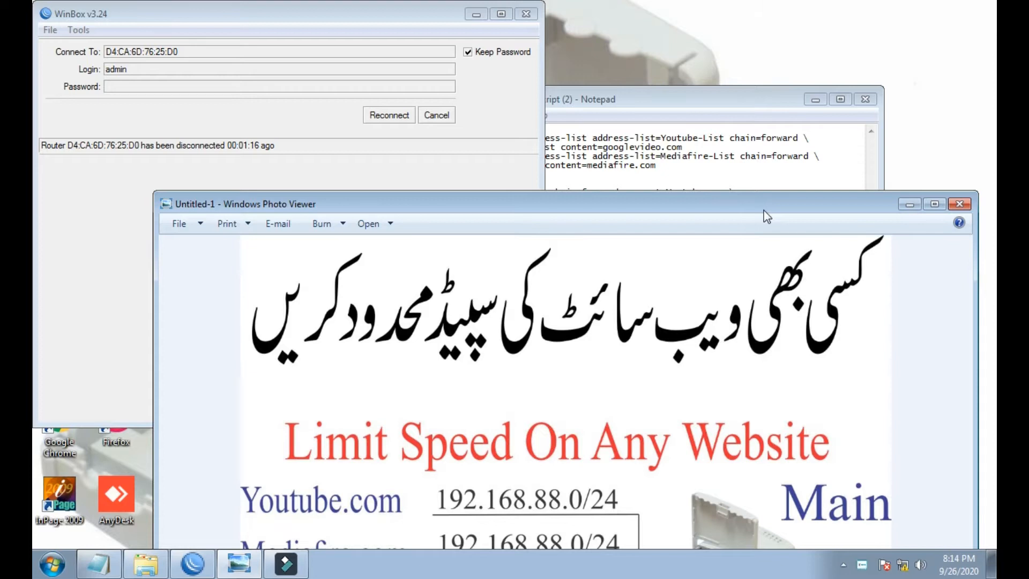
{"action": "left_click_drag", "start_coordinate": [767, 217], "coordinate": [747, 117]}
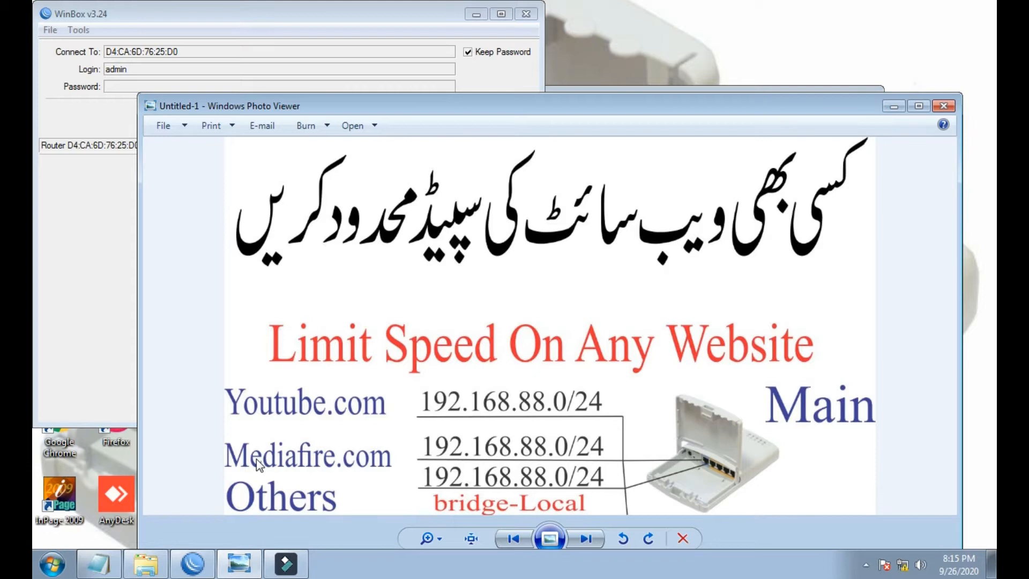
- Minimize Photo Viewer and the script notes, reconnect, and remove the router's default configuration
{"action": "left_click", "coordinate": [894, 105]}
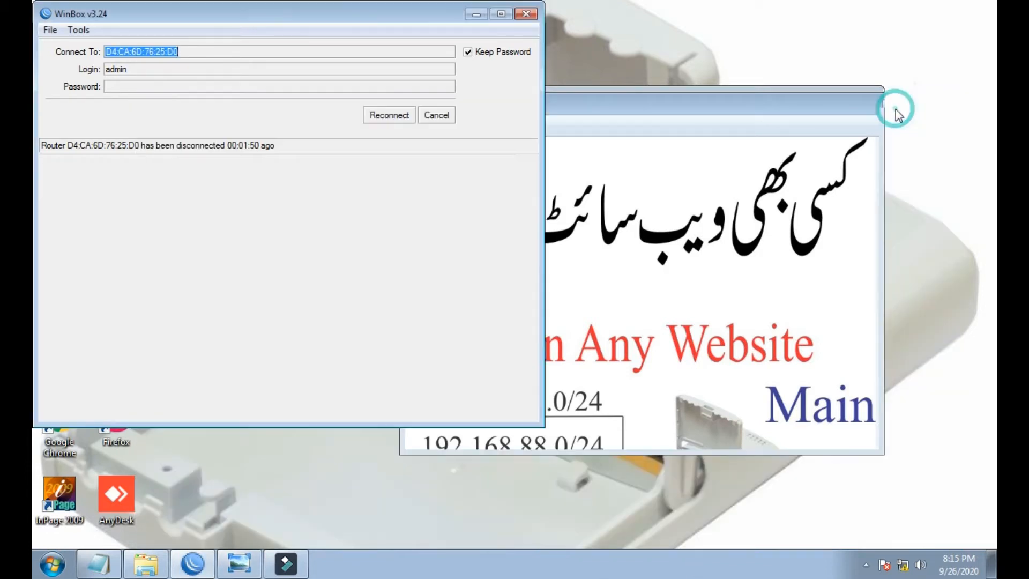
{"action": "left_click", "coordinate": [751, 149]}
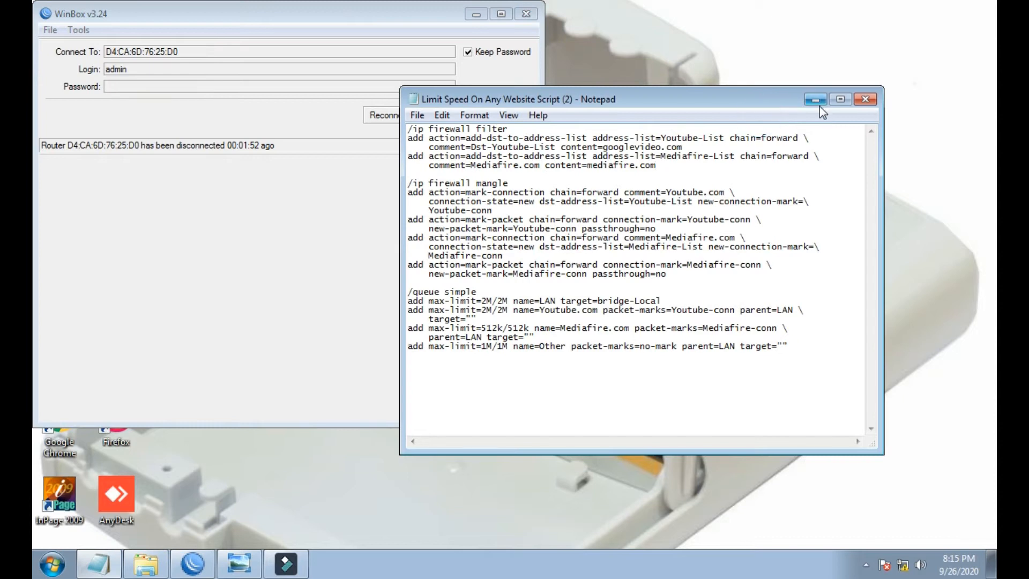
{"action": "left_click", "coordinate": [816, 101]}
{"action": "left_click", "coordinate": [381, 114]}
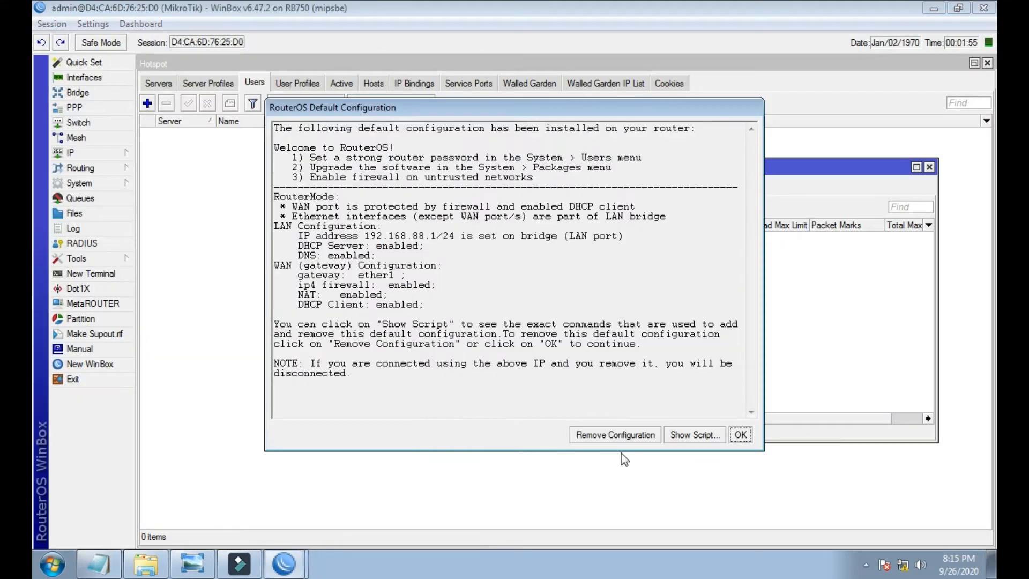
{"action": "left_click", "coordinate": [620, 438]}
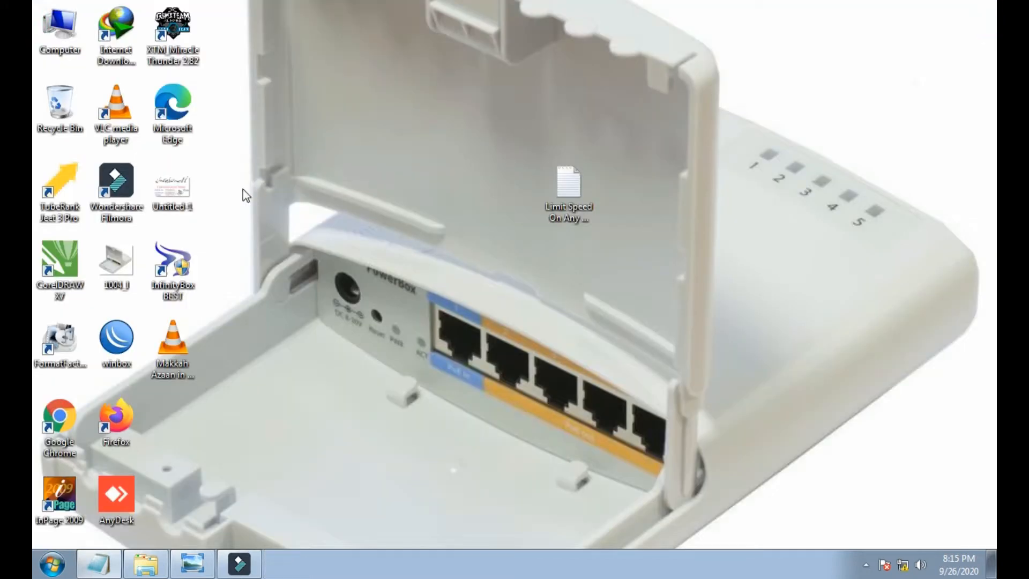
- Relaunch WinBox and log back in to the emptied router
{"action": "double_click", "coordinate": [117, 338]}
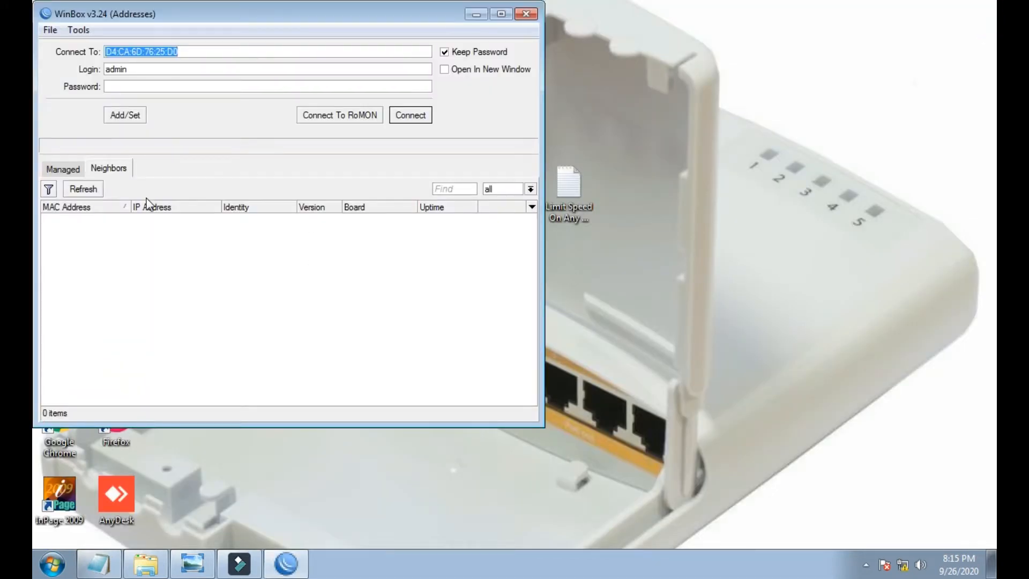
{"action": "left_click", "coordinate": [409, 117]}
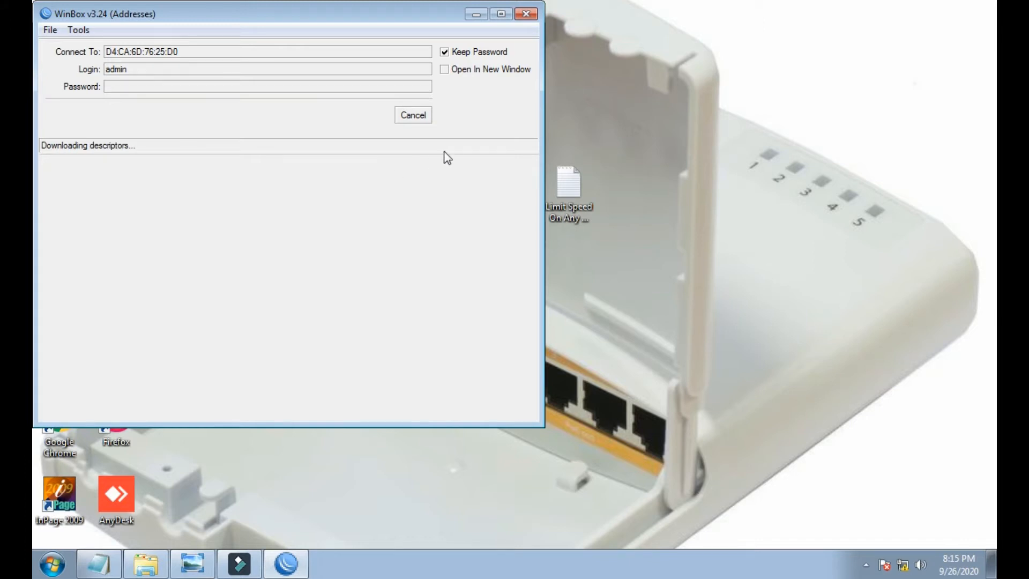
{"action": "double_click", "coordinate": [565, 195]}
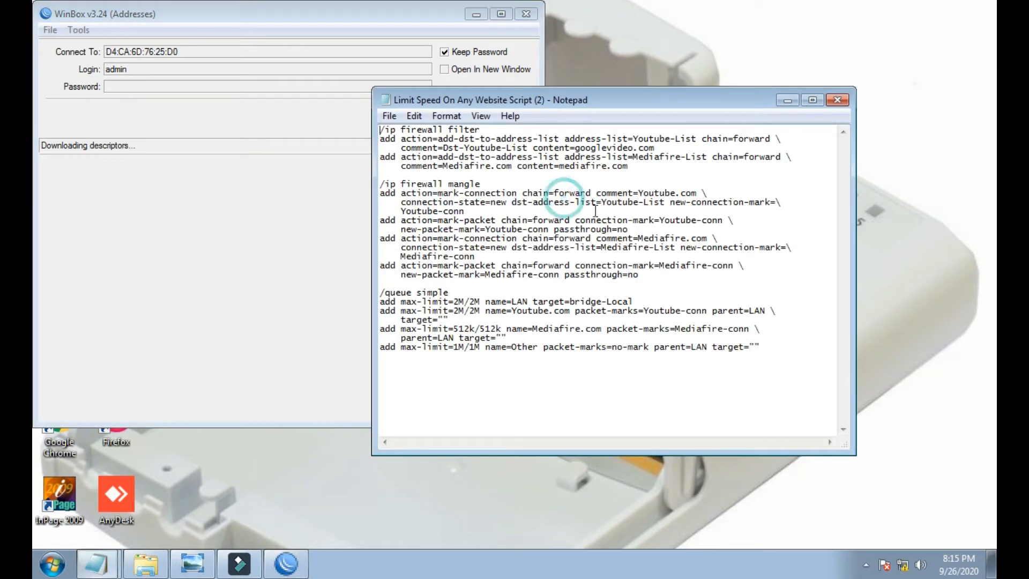
{"action": "left_click", "coordinate": [837, 100]}
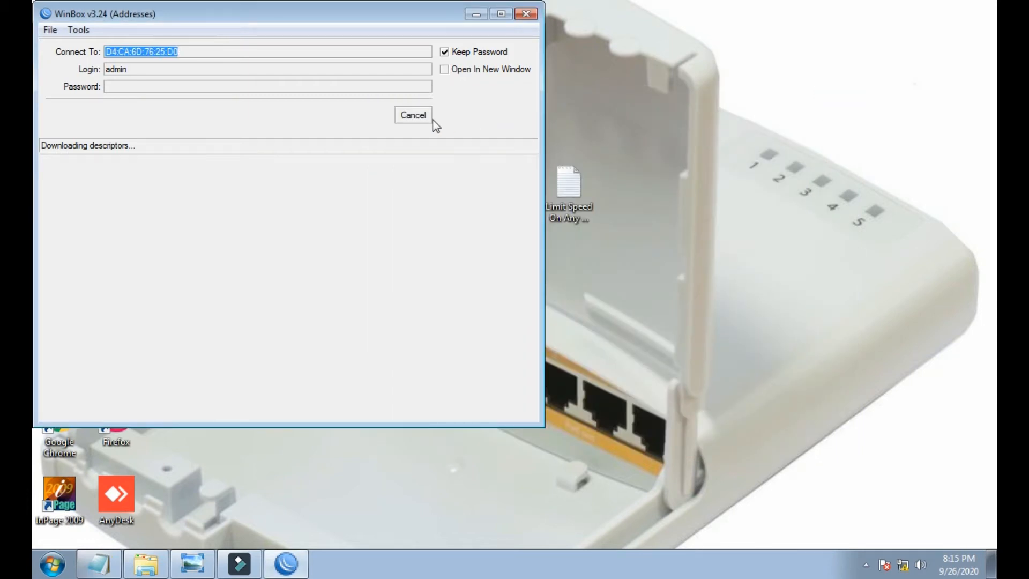
{"action": "left_click", "coordinate": [416, 118]}
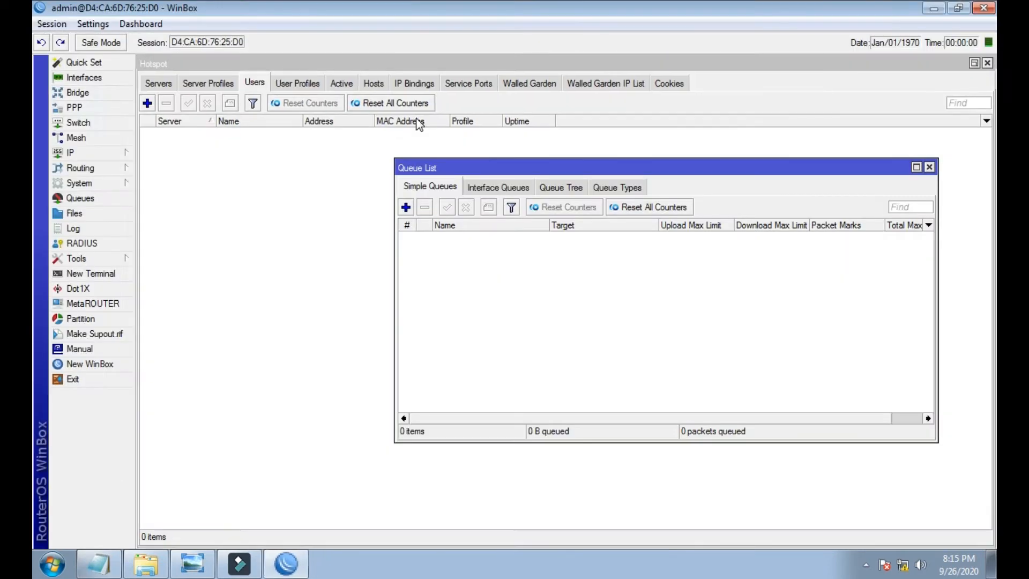
- Close the leftover queue, hotspot and pool windows, and rename ether2 to LAN
{"action": "left_click", "coordinate": [928, 167]}
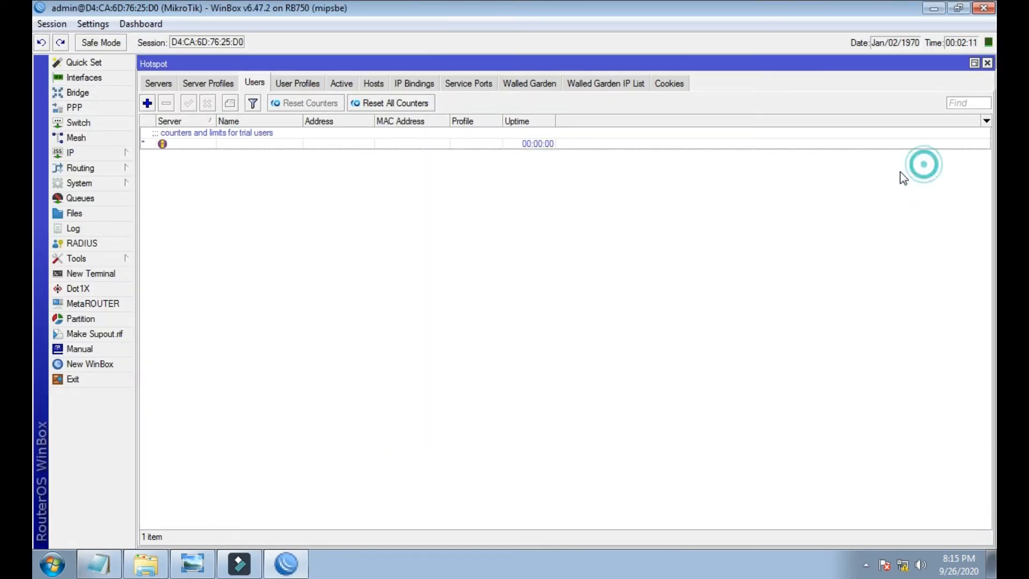
{"action": "left_click", "coordinate": [988, 63]}
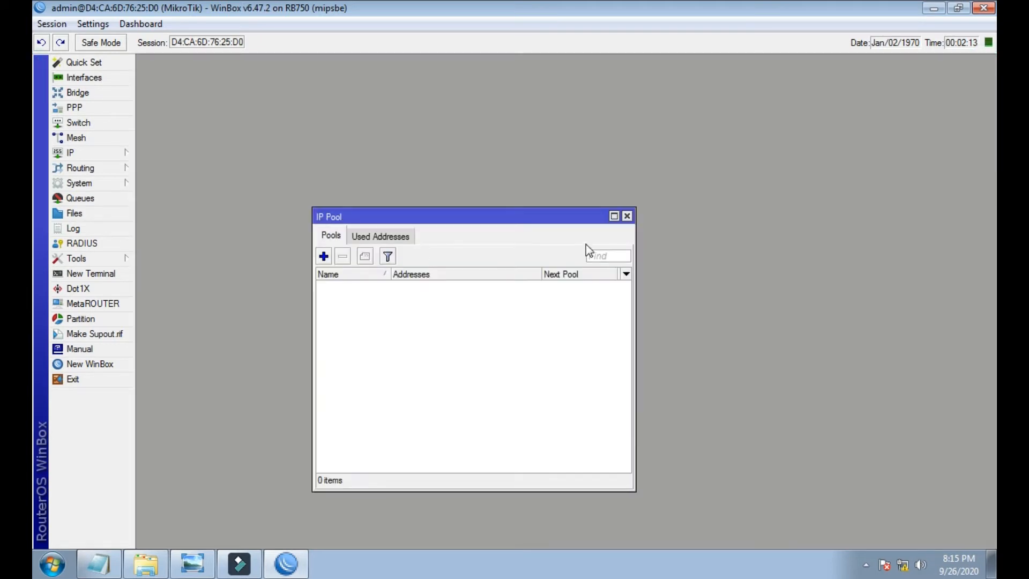
{"action": "left_click", "coordinate": [627, 216]}
{"action": "left_click", "coordinate": [100, 80]}
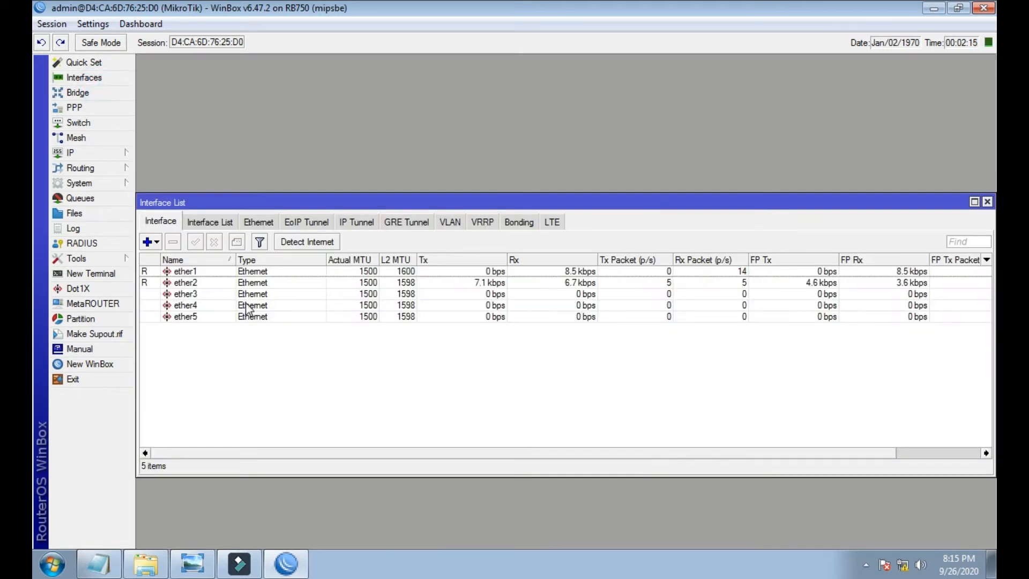
{"action": "double_click", "coordinate": [189, 283]}
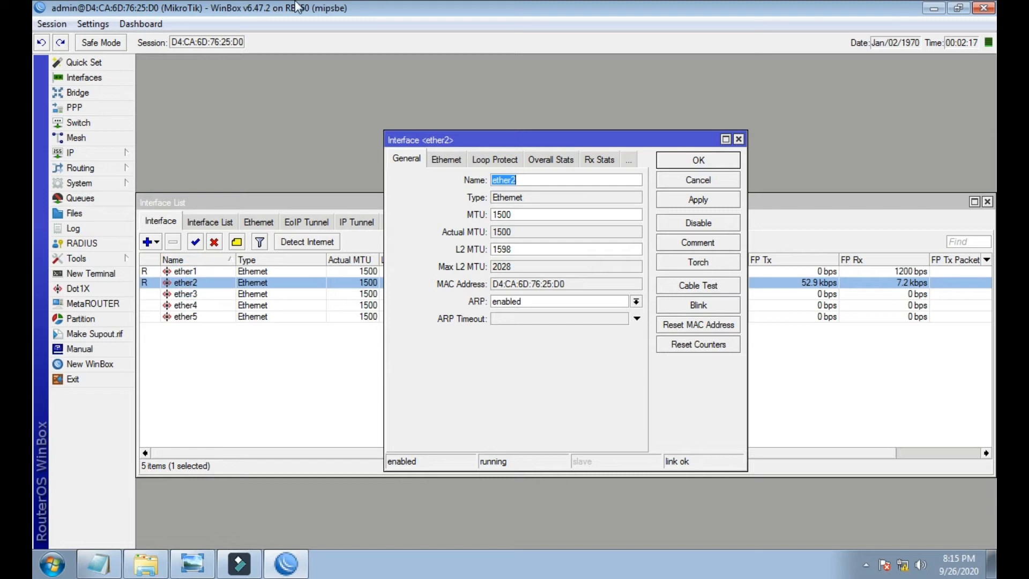
{"action": "type", "text": "LAN"}
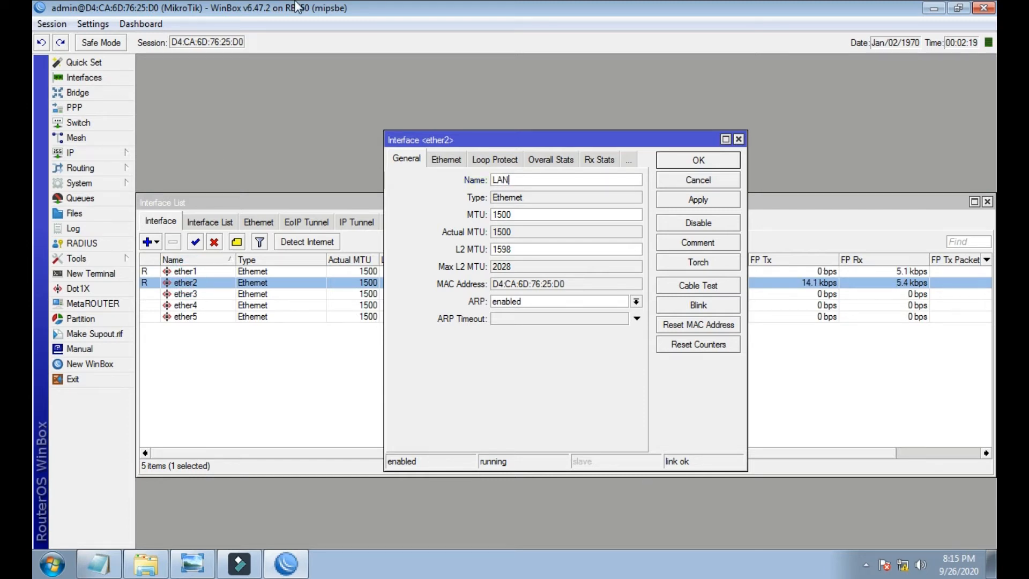
{"action": "key", "text": "Return"}
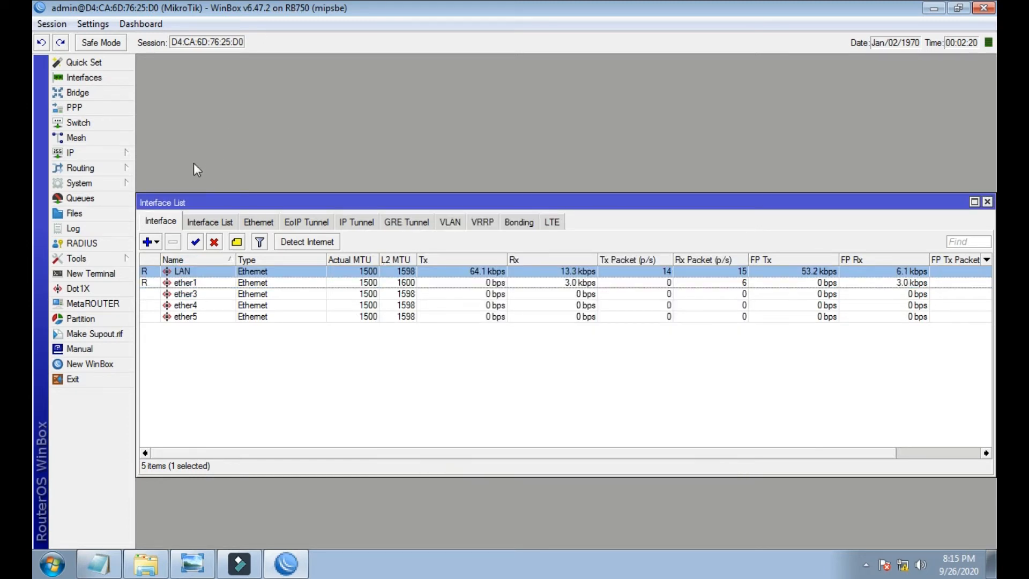
- Add a new PPPoE client interface and enter its dial-out user name
{"action": "left_click", "coordinate": [150, 242]}
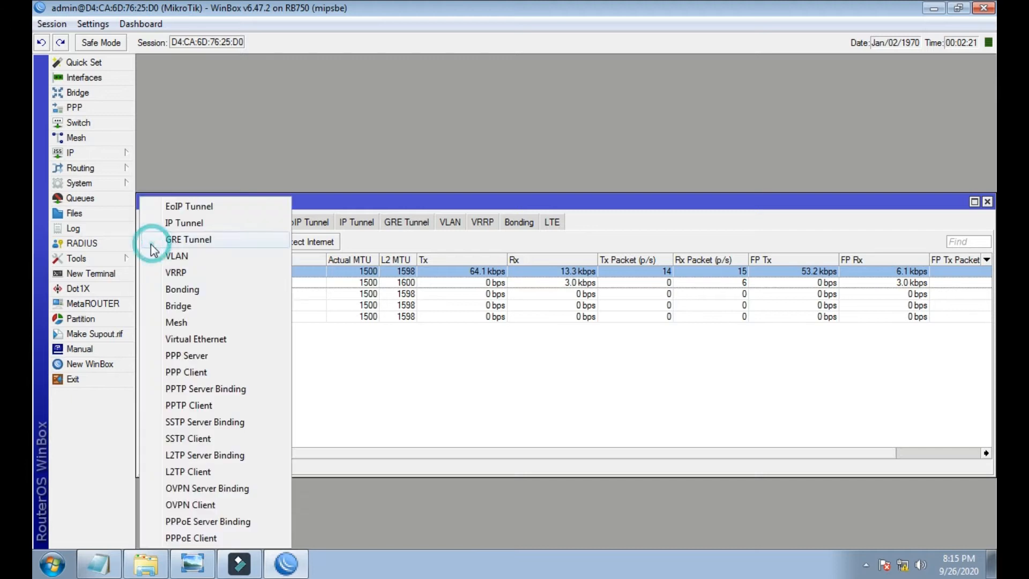
{"action": "left_click", "coordinate": [190, 538]}
{"action": "left_click", "coordinate": [533, 214]}
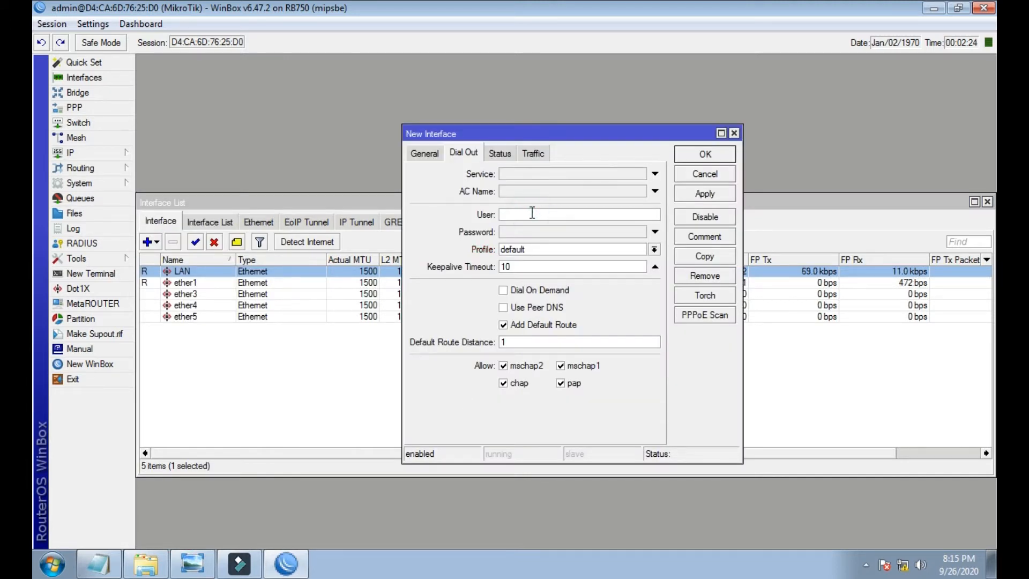
{"action": "type", "text": "test"}
{"action": "double_click", "coordinate": [530, 213]}
{"action": "key", "text": "ctrl+c"}
{"action": "right_click", "coordinate": [512, 216]}
{"action": "left_click", "coordinate": [518, 236]}
{"action": "right_click", "coordinate": [512, 214]}
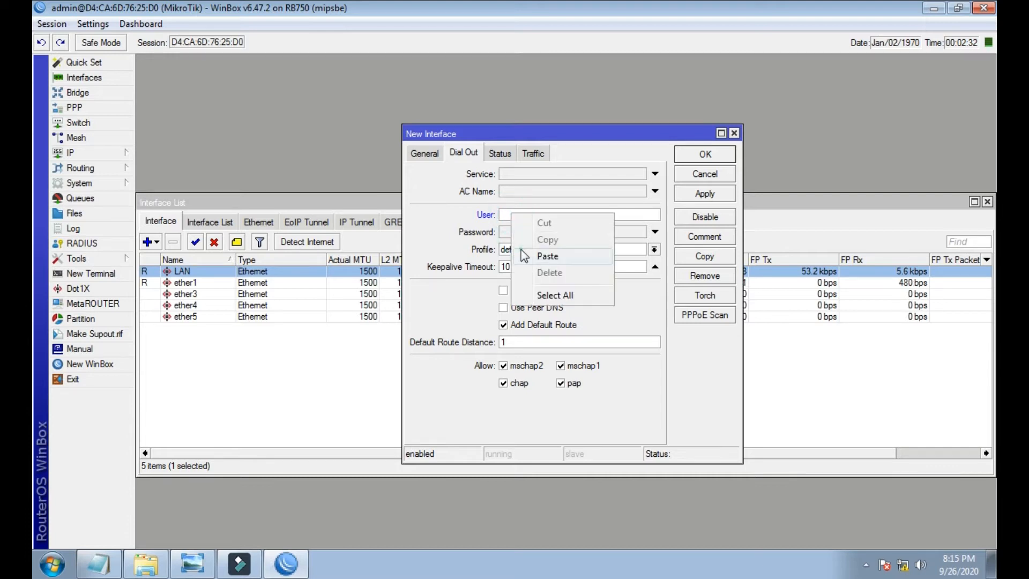
{"action": "left_click", "coordinate": [521, 249]}
- Paste the PPPoE password, save the client, and confirm pppoe-out1 is connected
{"action": "left_click", "coordinate": [523, 232]}
{"action": "right_click", "coordinate": [524, 232]}
{"action": "left_click", "coordinate": [534, 269]}
{"action": "left_click", "coordinate": [706, 195]}
{"action": "left_click", "coordinate": [706, 154]}
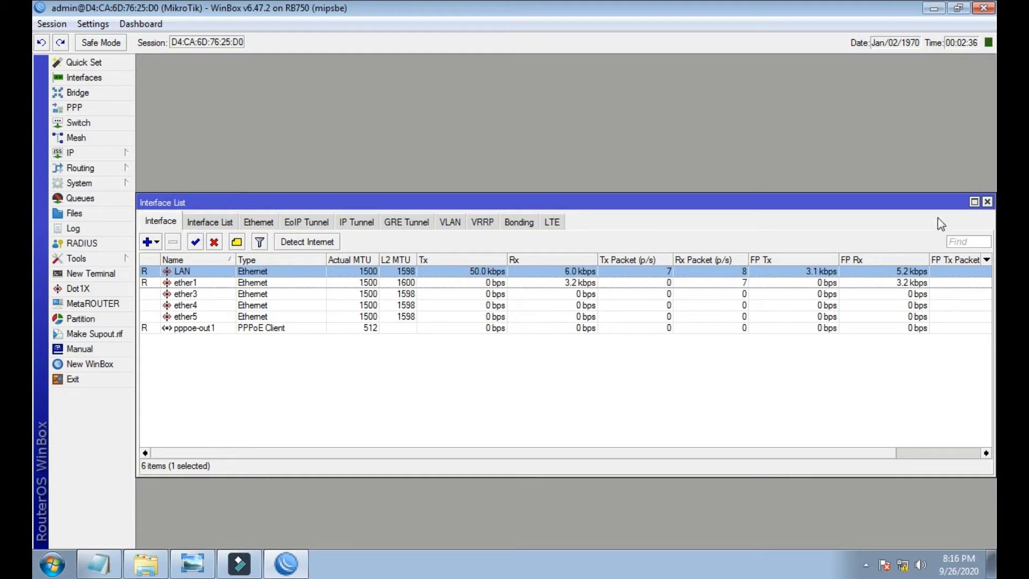
{"action": "double_click", "coordinate": [591, 327]}
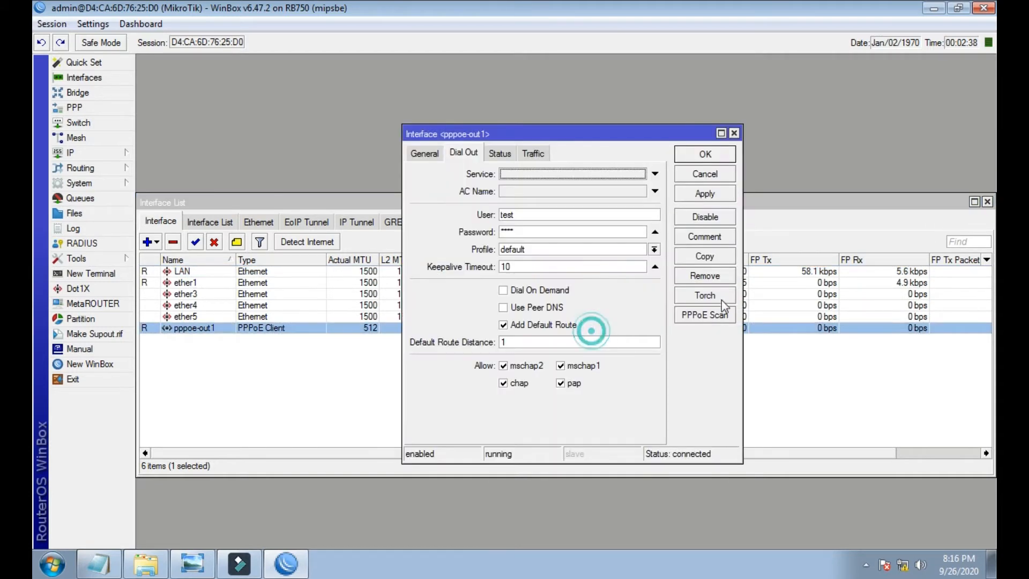
{"action": "left_click", "coordinate": [734, 133]}
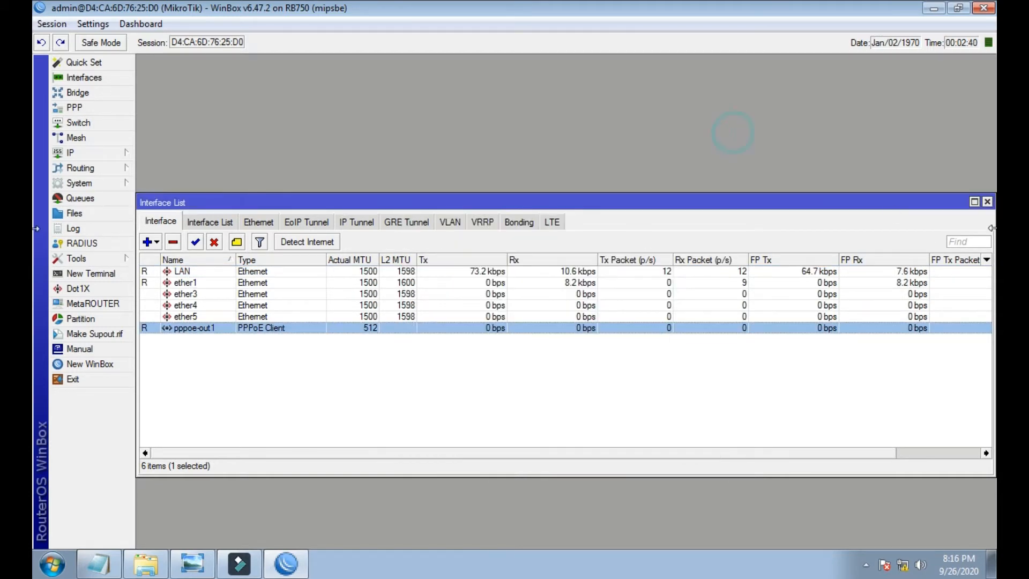
{"action": "left_click", "coordinate": [988, 202]}
- Add IP address 192.168.88.1/24 on interface LAN, correcting the mistyped mask
{"action": "left_click", "coordinate": [103, 154]}
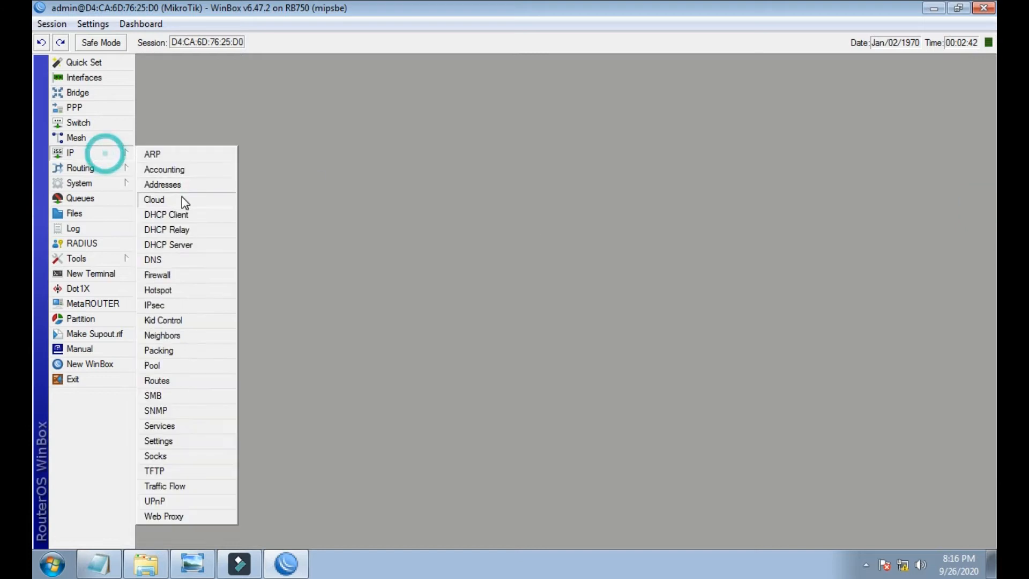
{"action": "left_click", "coordinate": [179, 188]}
{"action": "left_click", "coordinate": [303, 230]}
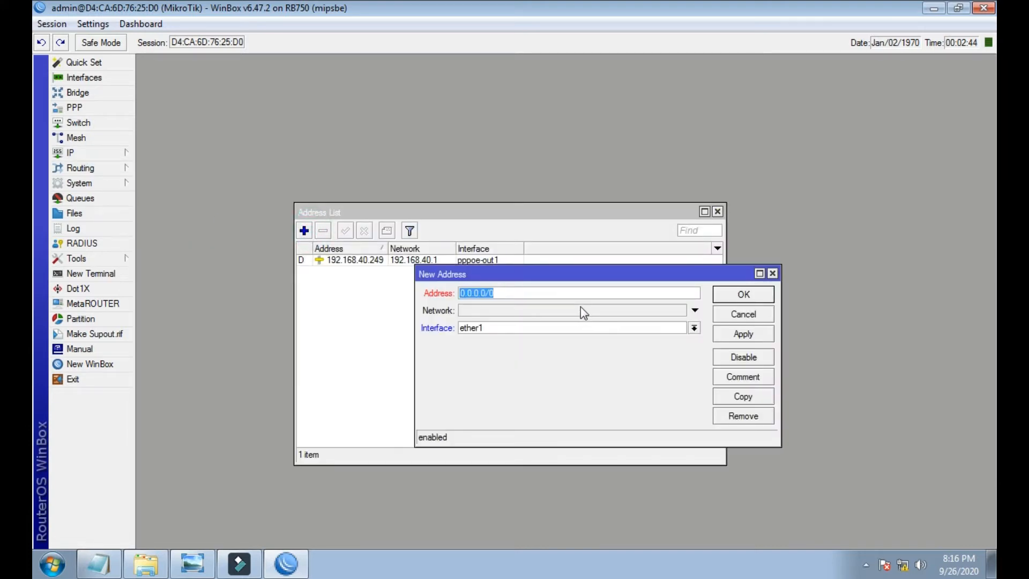
{"action": "type", "text": "192.168.88.1/224"}
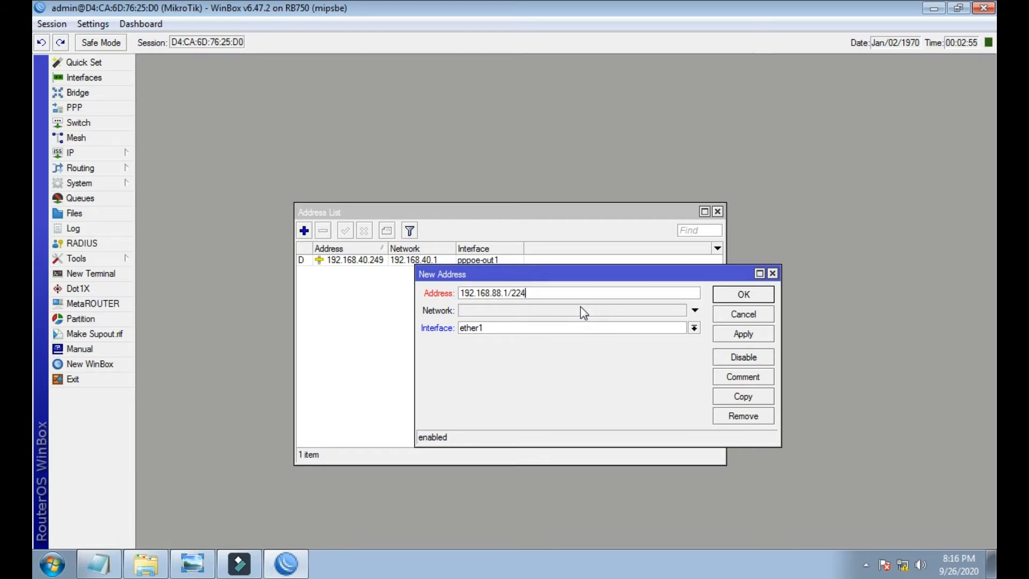
{"action": "key", "text": "BackSpace"}
{"action": "key", "text": "BackSpace"}
{"action": "type", "text": "4"}
{"action": "left_click", "coordinate": [606, 328]}
{"action": "left_click", "coordinate": [561, 340]}
{"action": "left_click", "coordinate": [726, 333]}
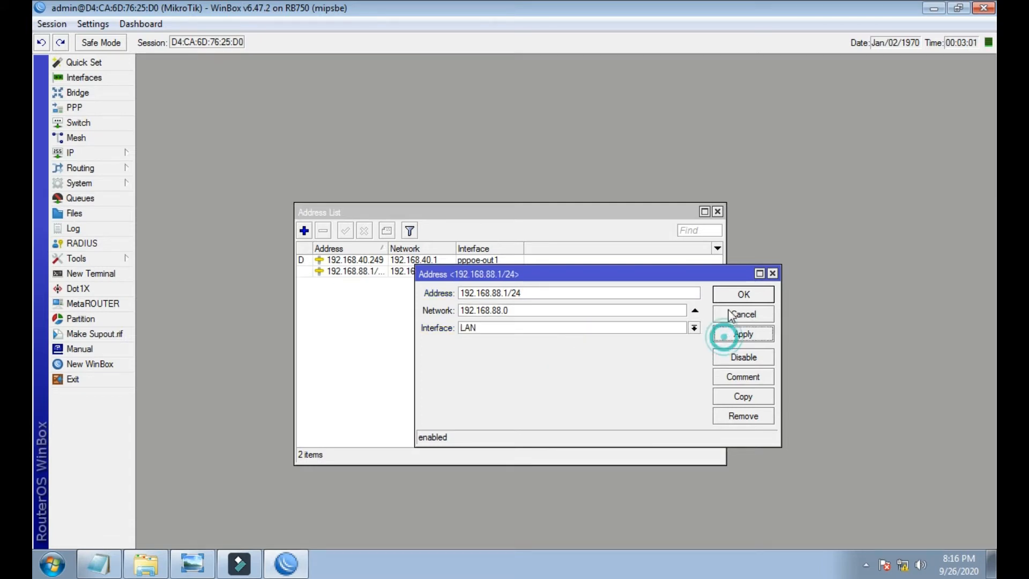
{"action": "left_click", "coordinate": [731, 297]}
{"action": "left_click", "coordinate": [718, 211]}
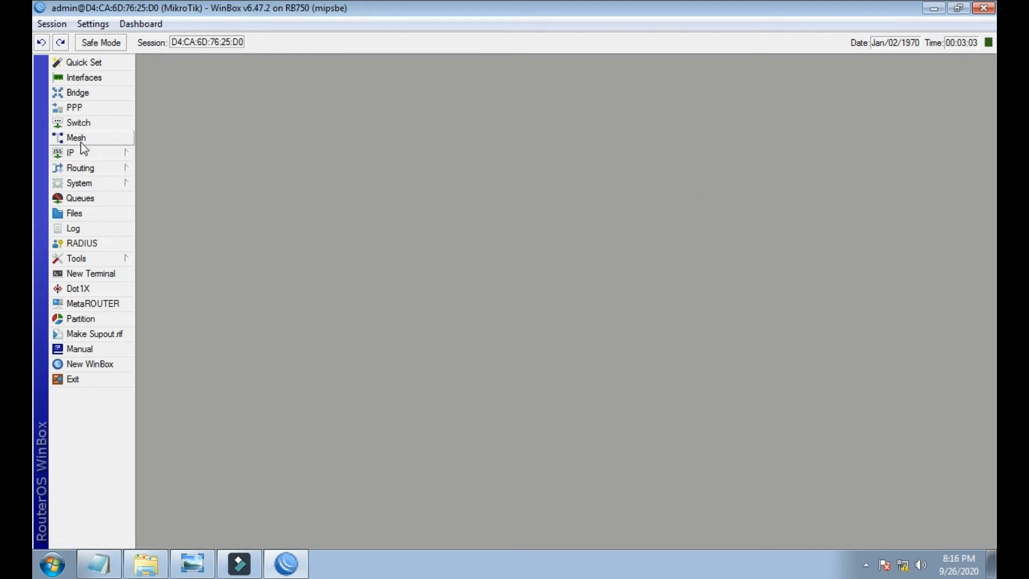
- Create a new bridge named bridge-Local
{"action": "left_click", "coordinate": [76, 93]}
{"action": "left_click", "coordinate": [156, 199]}
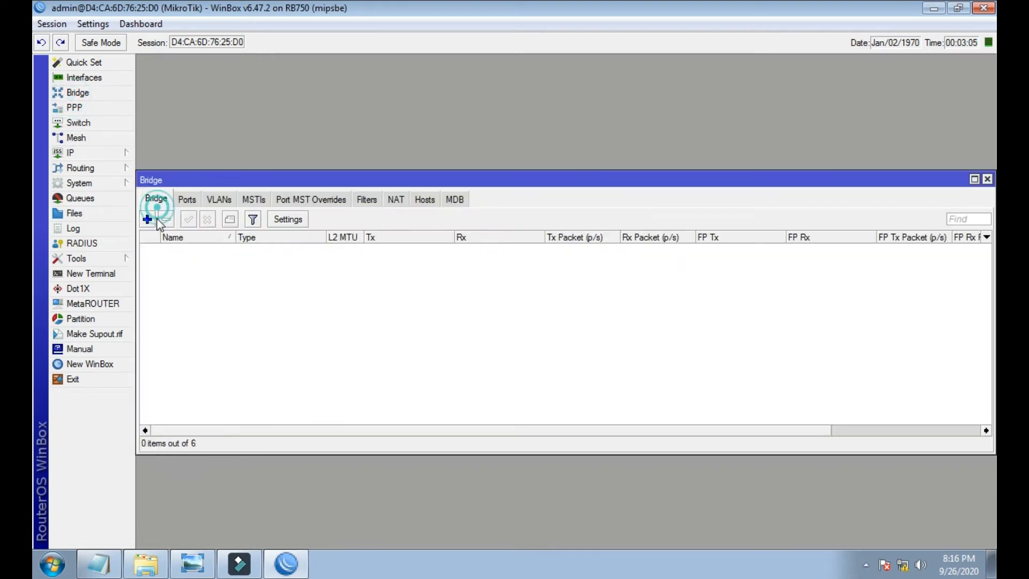
{"action": "left_click", "coordinate": [147, 219]}
{"action": "left_click", "coordinate": [531, 180]}
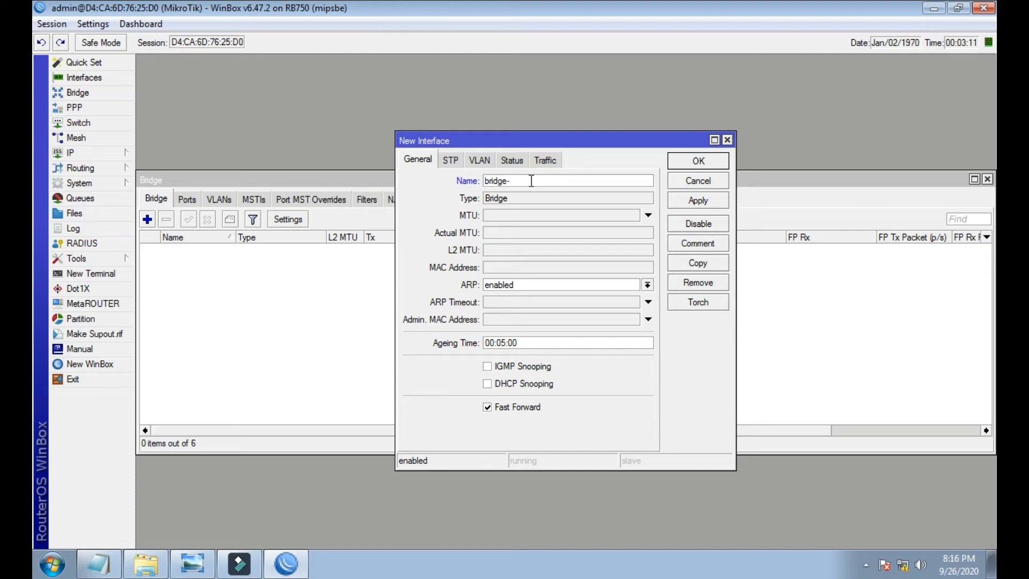
{"action": "type", "text": "-Local"}
{"action": "key", "text": "Return"}
- Add LAN as a port of bridge-Local and reconnect after the session drops
{"action": "left_click", "coordinate": [186, 200]}
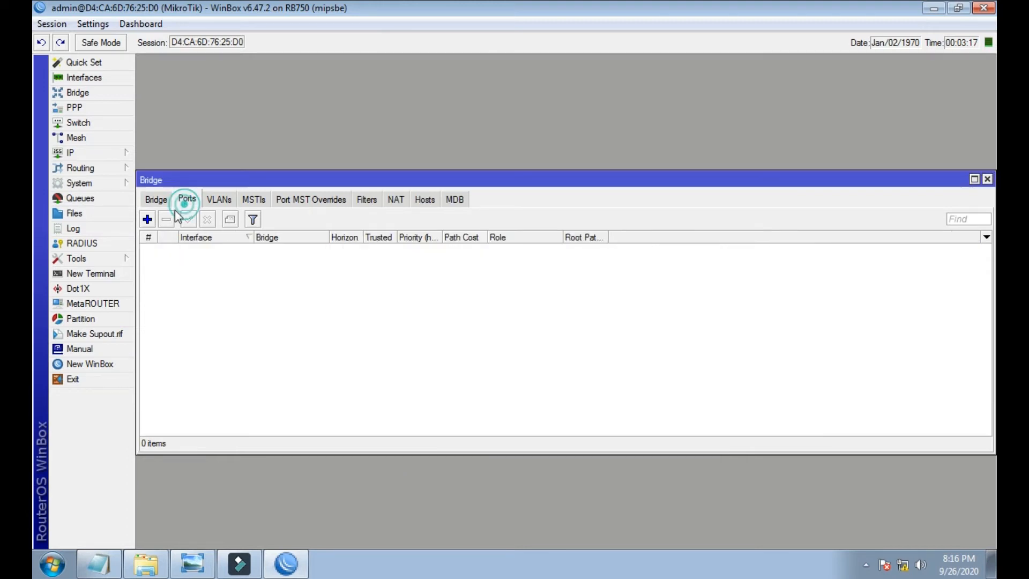
{"action": "left_click", "coordinate": [147, 220]}
{"action": "left_click", "coordinate": [527, 236]}
{"action": "left_click", "coordinate": [504, 246]}
{"action": "left_click", "coordinate": [678, 254]}
{"action": "left_click", "coordinate": [681, 218]}
{"action": "left_click", "coordinate": [271, 252]}
{"action": "left_click", "coordinate": [270, 271]}
{"action": "left_click", "coordinate": [278, 251]}
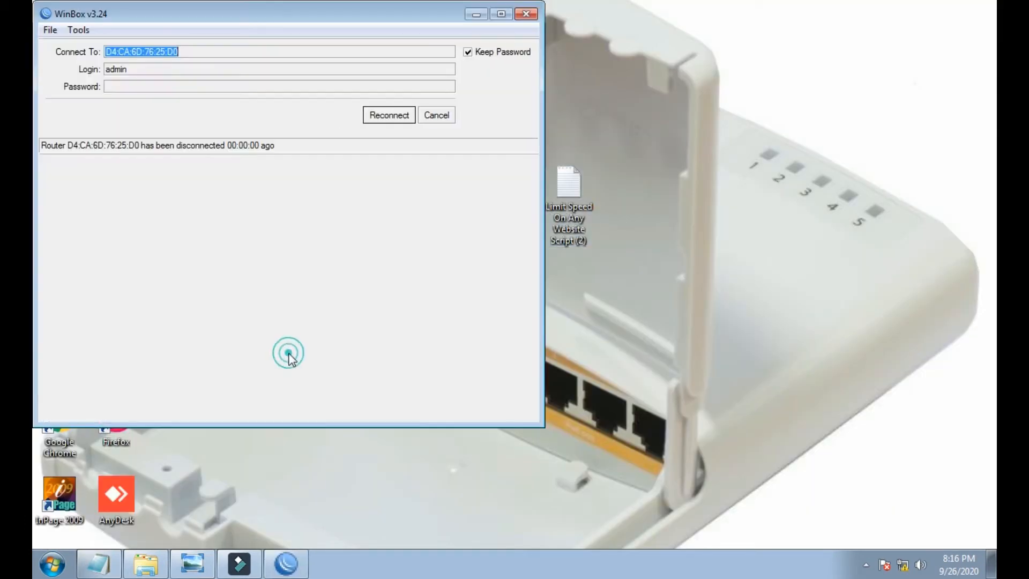
{"action": "left_click", "coordinate": [399, 116]}
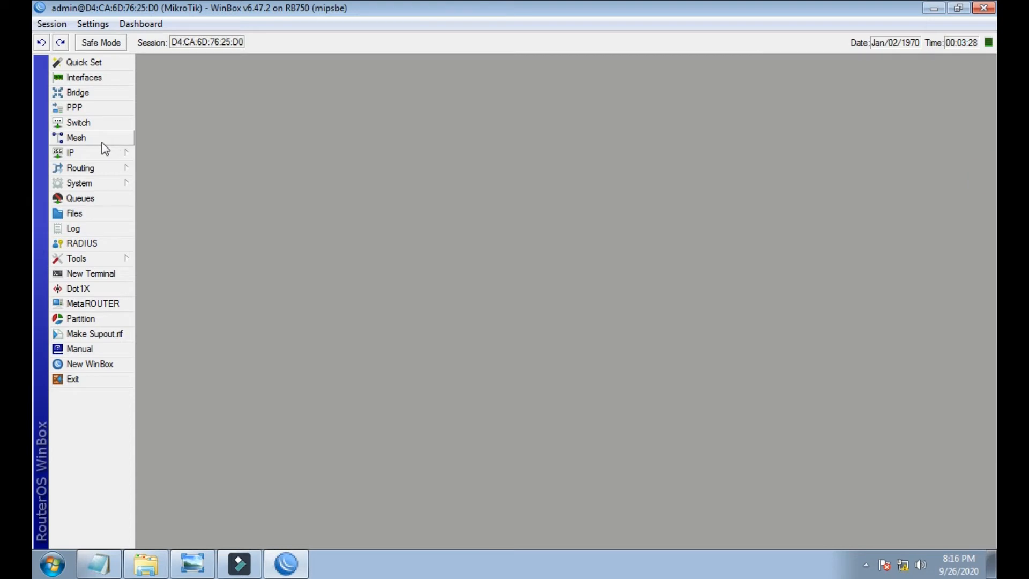
{"action": "left_click", "coordinate": [98, 152]}
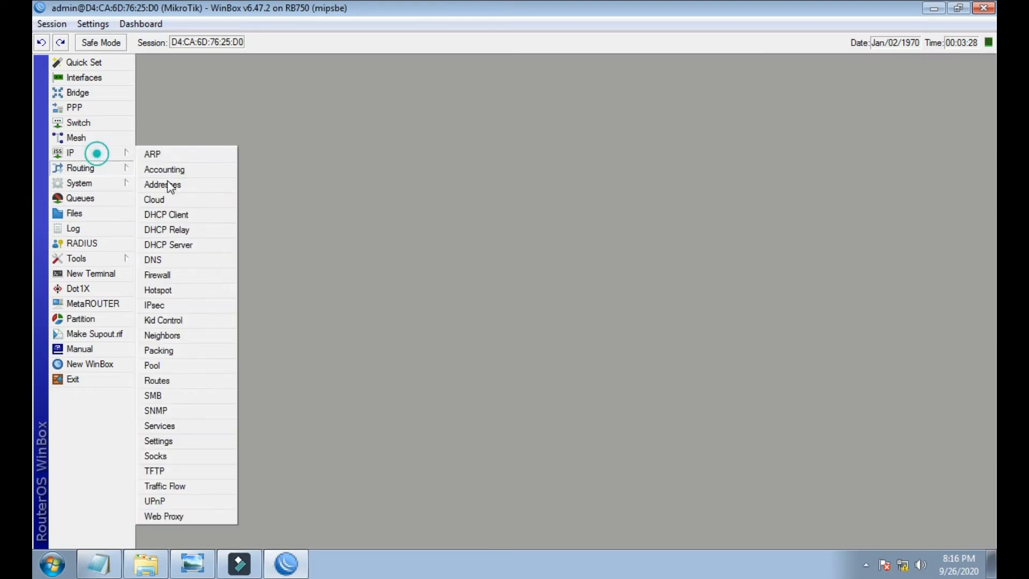
- Start the Hotspot Setup wizard with bridge-Local as the hotspot interface
{"action": "left_click", "coordinate": [183, 288]}
{"action": "left_click", "coordinate": [159, 84]}
{"action": "left_click", "coordinate": [334, 105]}
{"action": "left_click", "coordinate": [609, 291]}
{"action": "left_click", "coordinate": [592, 301]}
{"action": "left_click", "coordinate": [772, 374]}
{"action": "left_click", "coordinate": [772, 373]}
{"action": "left_click", "coordinate": [772, 374]}
{"action": "left_click", "coordinate": [739, 374]}
{"action": "left_click", "coordinate": [739, 374]}
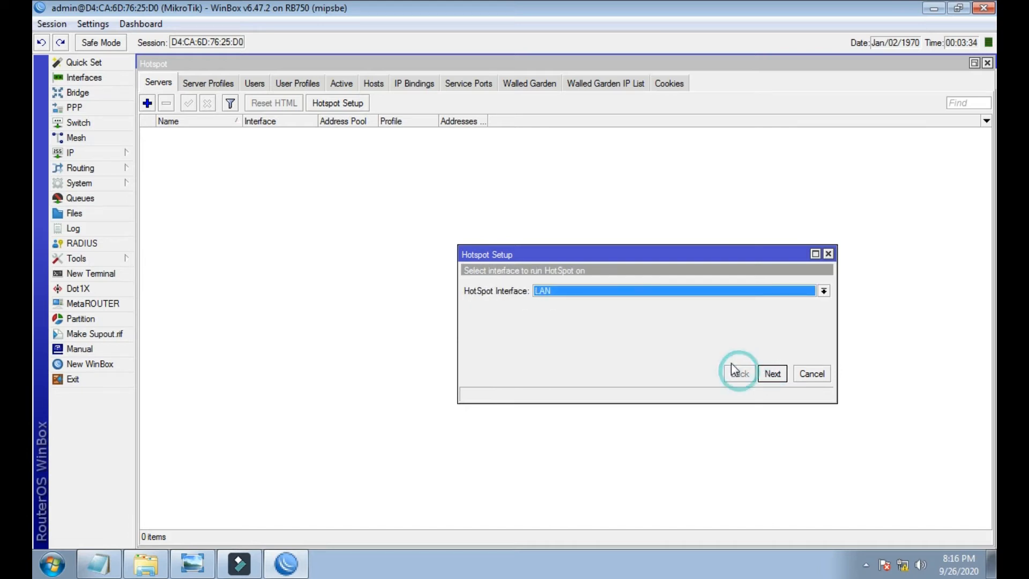
{"action": "left_click", "coordinate": [680, 290]}
{"action": "left_click", "coordinate": [640, 294]}
{"action": "left_click", "coordinate": [638, 291]}
{"action": "left_click", "coordinate": [620, 313]}
- Accept the local network address and set the SSL certificate to none
{"action": "left_click", "coordinate": [767, 374]}
{"action": "left_click", "coordinate": [766, 374]}
{"action": "left_click", "coordinate": [767, 373]}
{"action": "left_click", "coordinate": [740, 373]}
{"action": "left_click", "coordinate": [799, 291]}
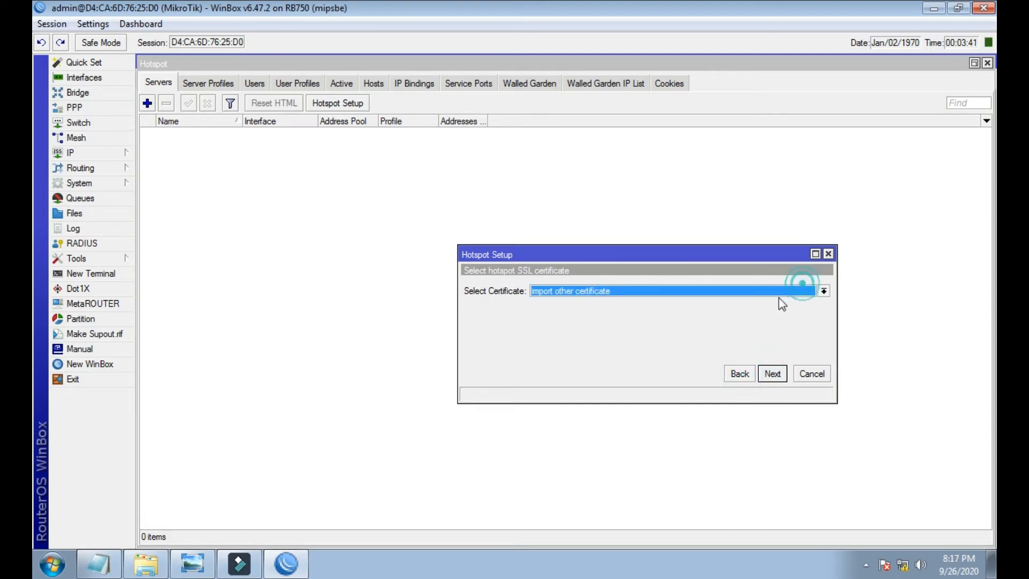
{"action": "left_click", "coordinate": [703, 311]}
- Enter DNS servers 8.8.8.8 and 8.8.4.4, finish with defaults, and view hotspot Hosts
{"action": "left_click", "coordinate": [774, 374]}
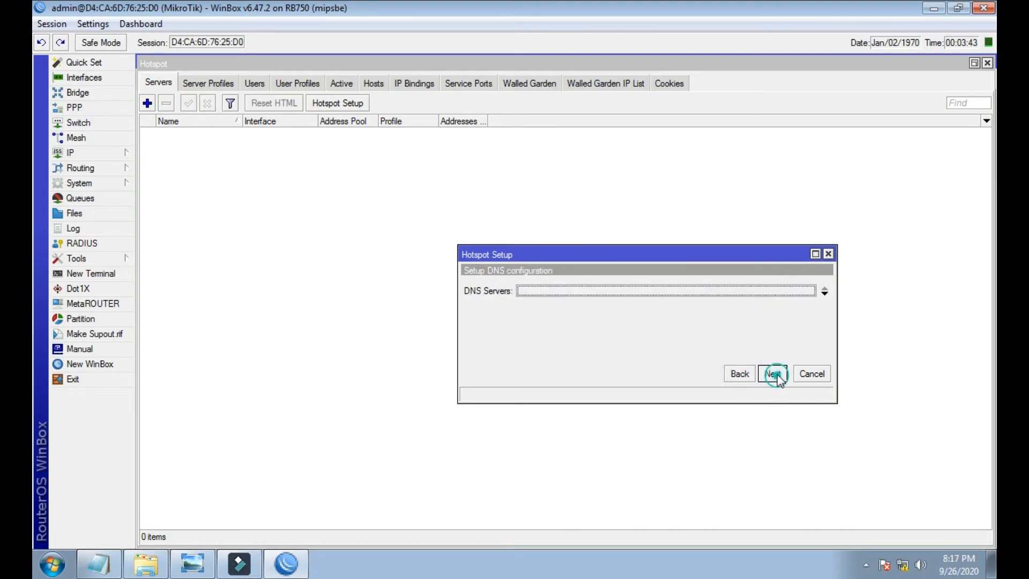
{"action": "type", "text": "8.8.8.8"}
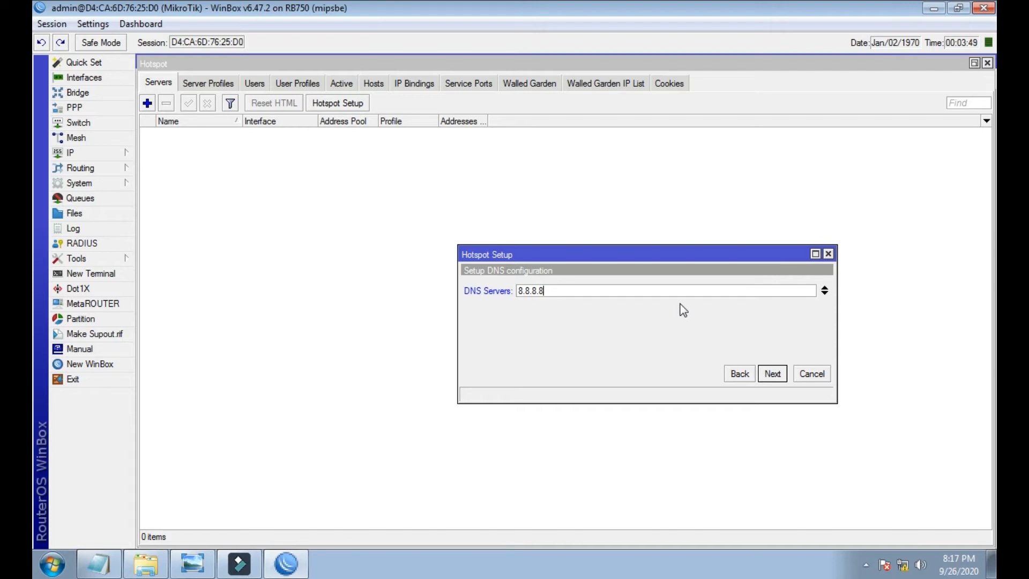
{"action": "left_click", "coordinate": [825, 293]}
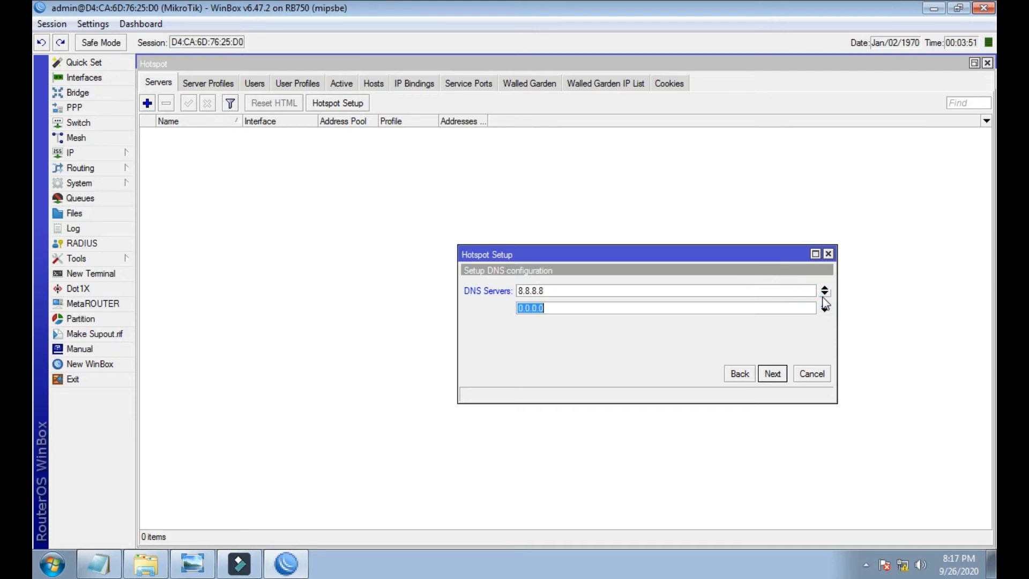
{"action": "type", "text": "8.8.4.4"}
{"action": "left_click", "coordinate": [772, 378]}
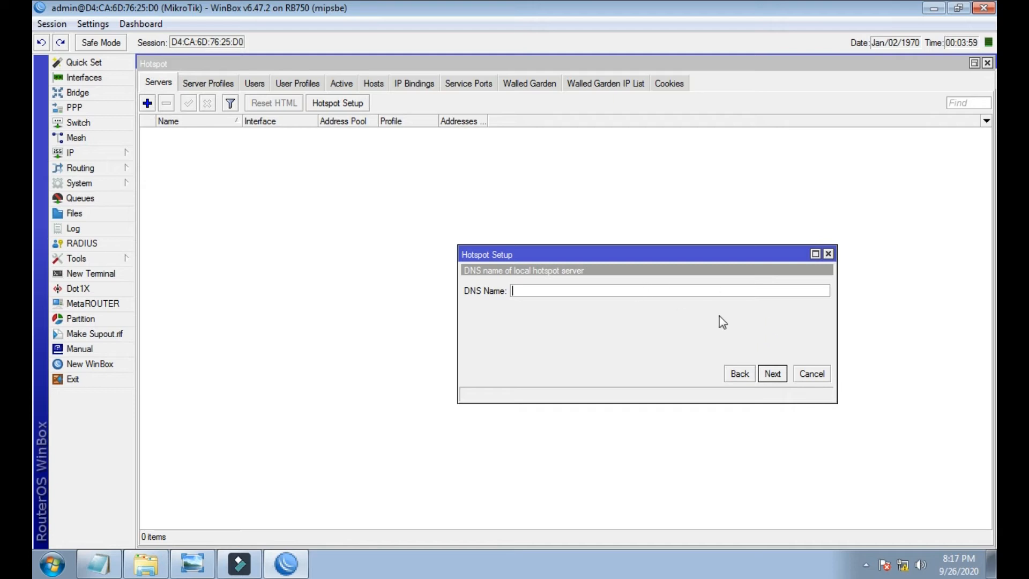
{"action": "left_click", "coordinate": [772, 374]}
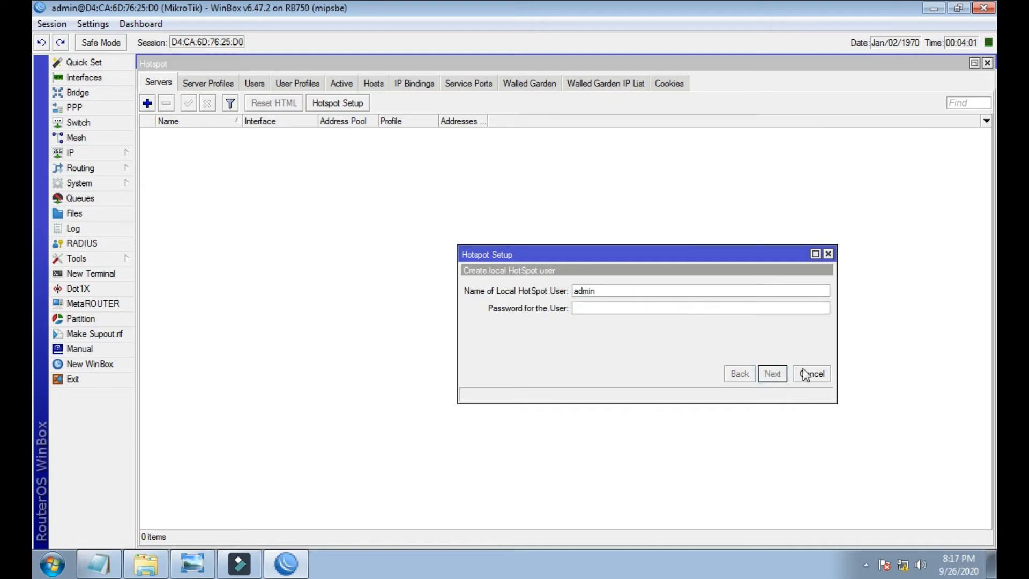
{"action": "left_click", "coordinate": [773, 373]}
{"action": "left_click", "coordinate": [570, 296]}
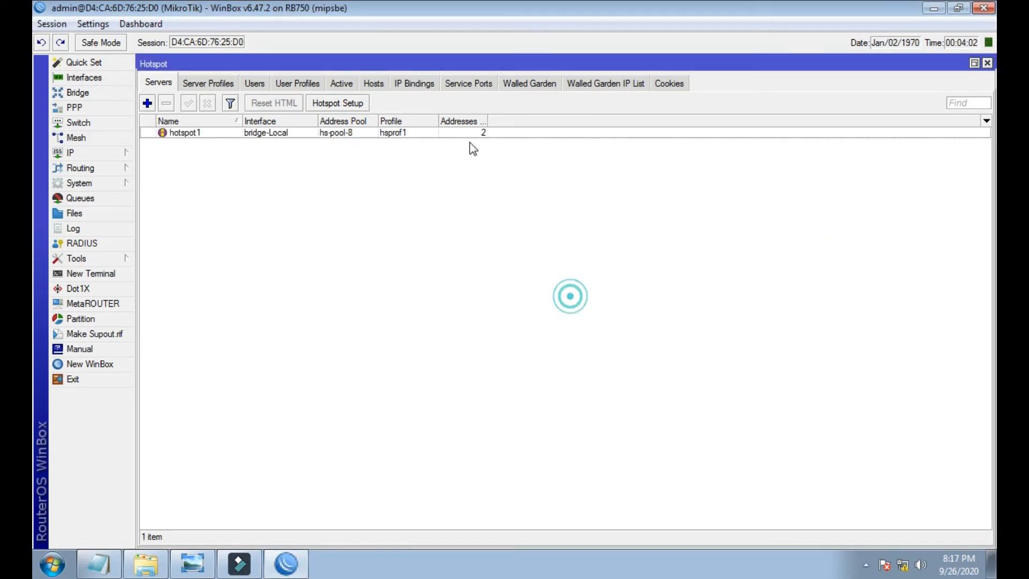
{"action": "left_click", "coordinate": [374, 84]}
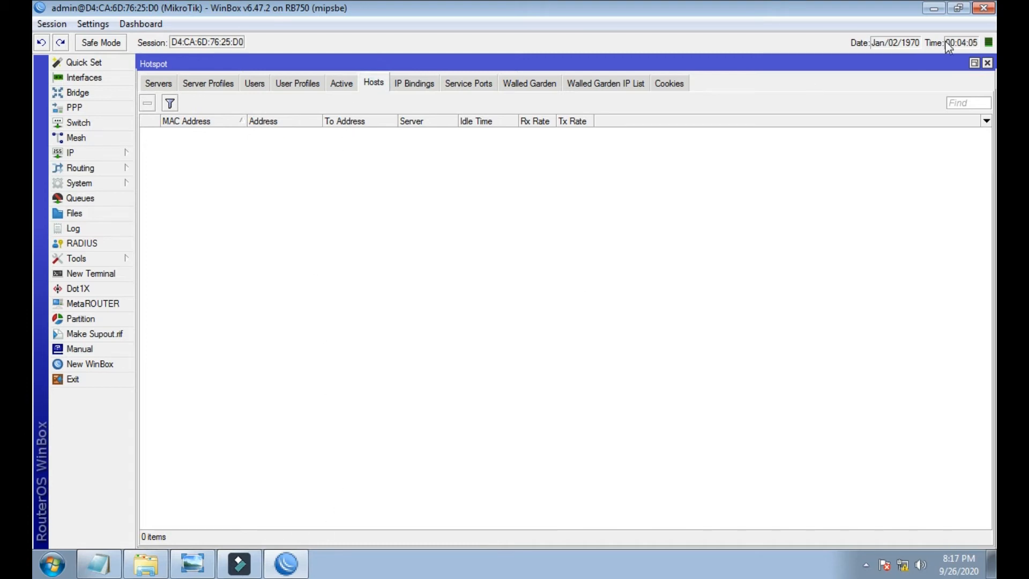
- Test the client connection by opening YouTube in Google Chrome
{"action": "left_click", "coordinate": [938, 10]}
{"action": "double_click", "coordinate": [62, 427]}
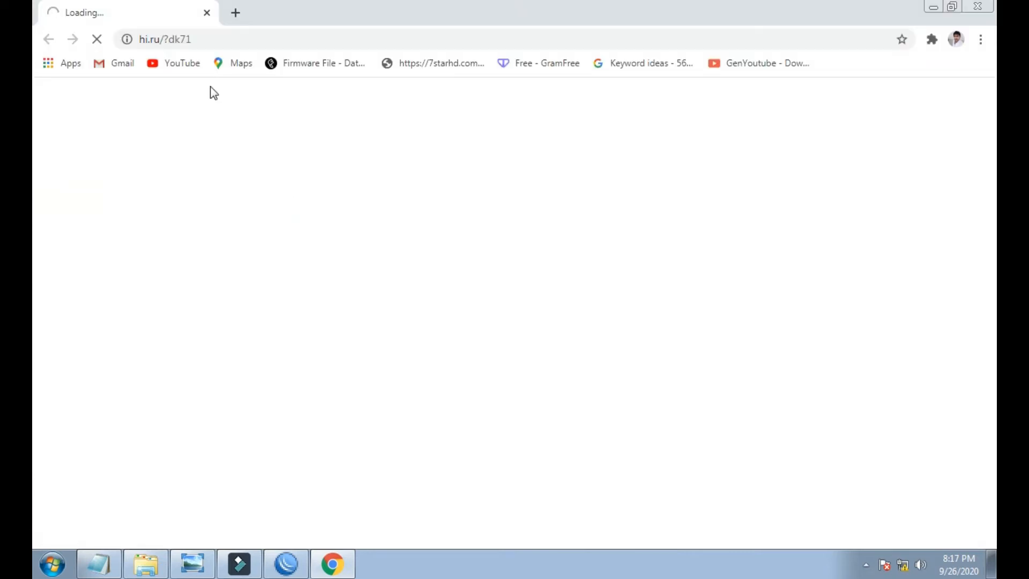
{"action": "left_click", "coordinate": [164, 65]}
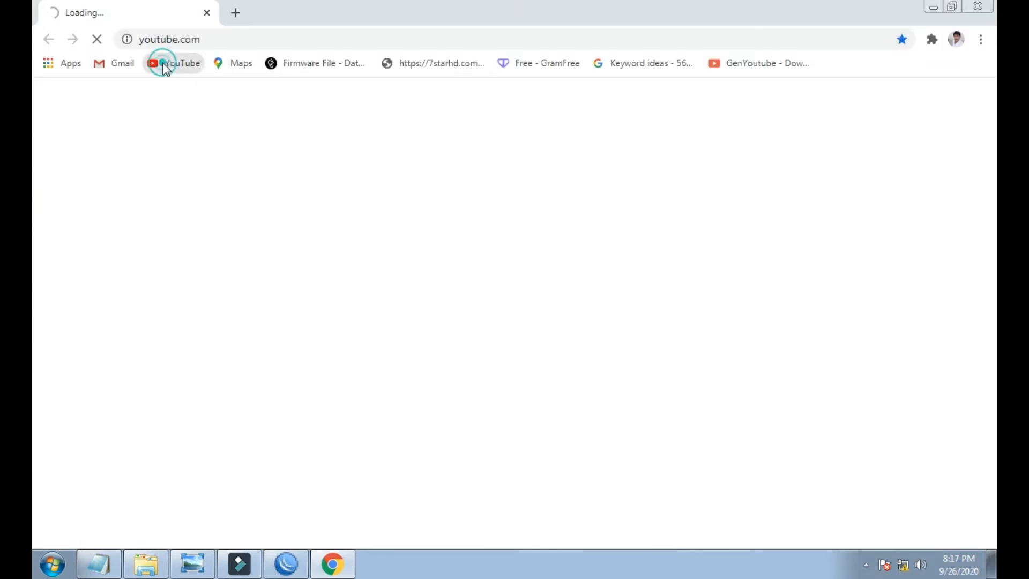
{"action": "left_click", "coordinate": [288, 563]}
- Make a bypassed IP binding for host 192.168.88.253 and reload YouTube
{"action": "double_click", "coordinate": [320, 134]}
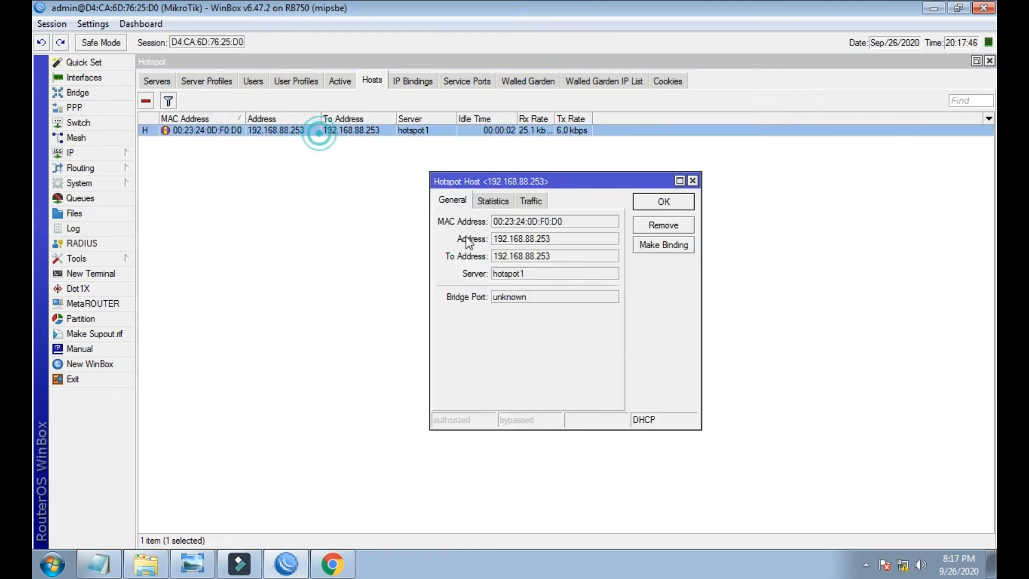
{"action": "left_click", "coordinate": [661, 246]}
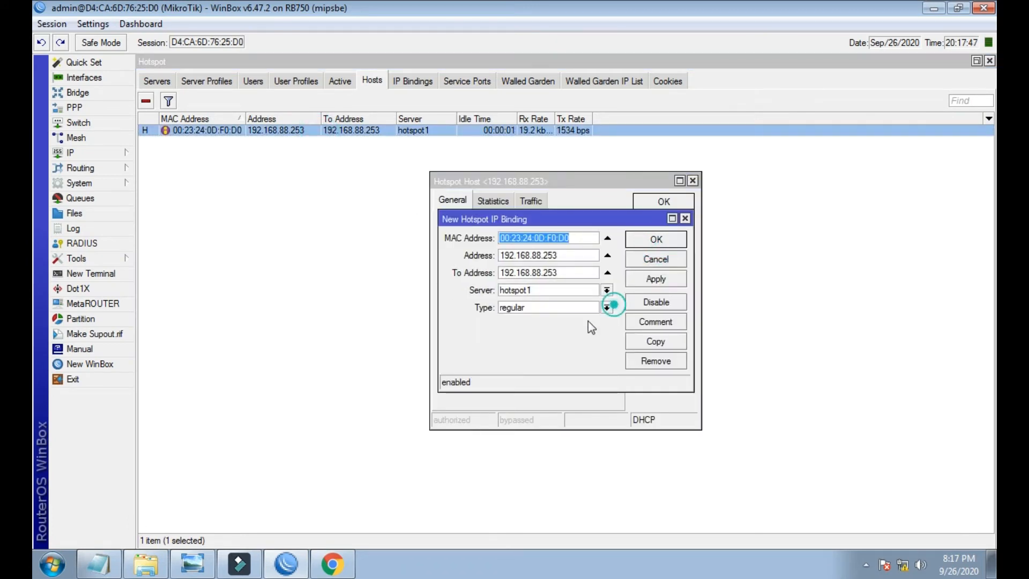
{"action": "left_click", "coordinate": [606, 307]}
{"action": "left_click", "coordinate": [573, 330]}
{"action": "left_click", "coordinate": [652, 283]}
{"action": "left_click", "coordinate": [657, 243]}
{"action": "left_click", "coordinate": [986, 8]}
{"action": "right_click", "coordinate": [579, 211]}
{"action": "left_click", "coordinate": [614, 260]}
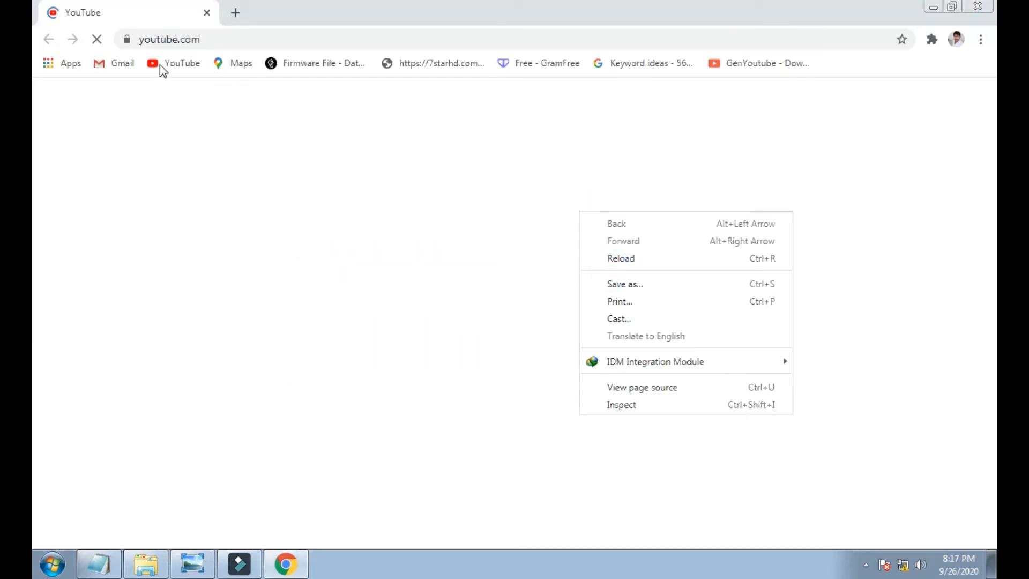
- Dismiss the leftover page menu and launch Internet Download Manager
{"action": "left_click", "coordinate": [271, 162]}
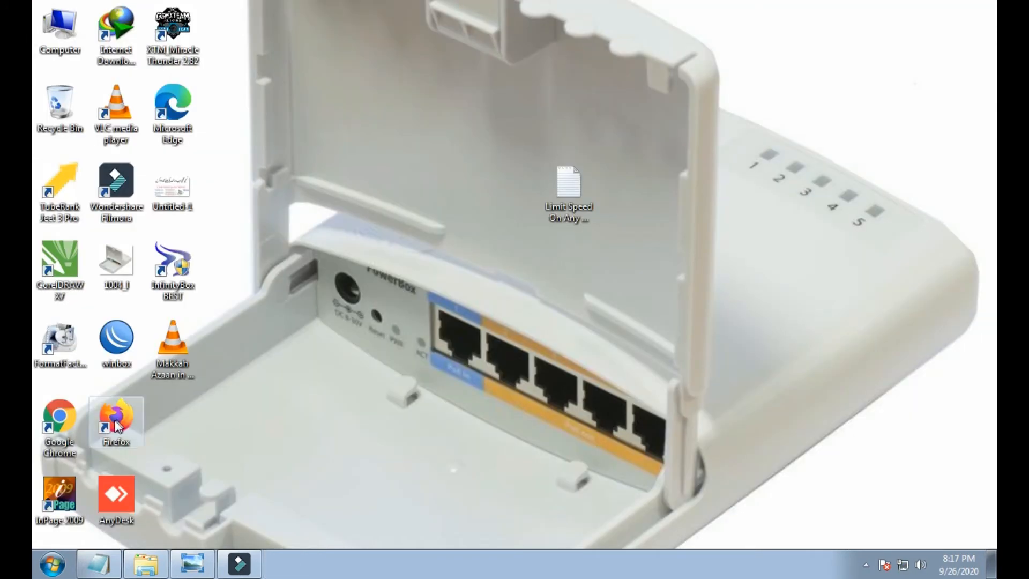
{"action": "double_click", "coordinate": [117, 61]}
- Resume the unfinished Hollywood movie download as a speed test, then refresh the desktop
{"action": "left_click", "coordinate": [363, 201]}
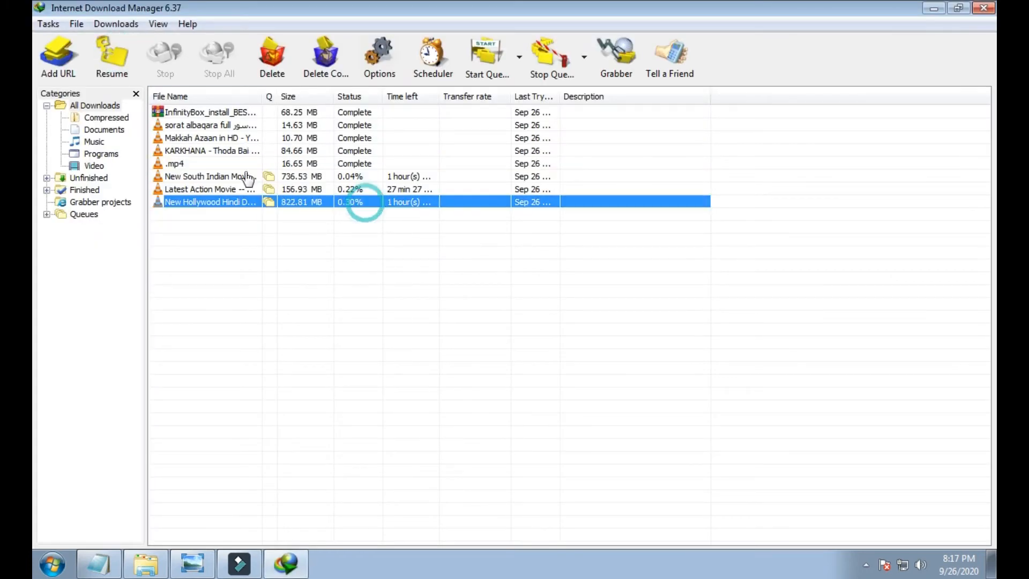
{"action": "left_click", "coordinate": [109, 60]}
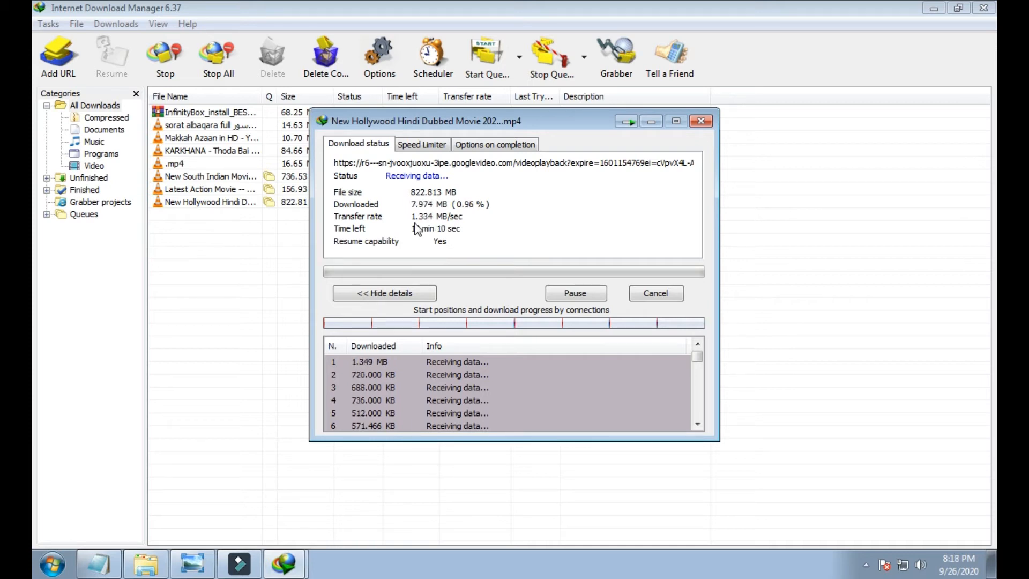
{"action": "left_click", "coordinate": [934, 7]}
{"action": "right_click", "coordinate": [835, 215]}
{"action": "left_click", "coordinate": [863, 258]}
{"action": "right_click", "coordinate": [858, 220]}
{"action": "left_click", "coordinate": [883, 269]}
- Log into WinBox to watch LAN traffic, then pause the download at 2.94%
{"action": "double_click", "coordinate": [116, 341]}
{"action": "left_click", "coordinate": [409, 112]}
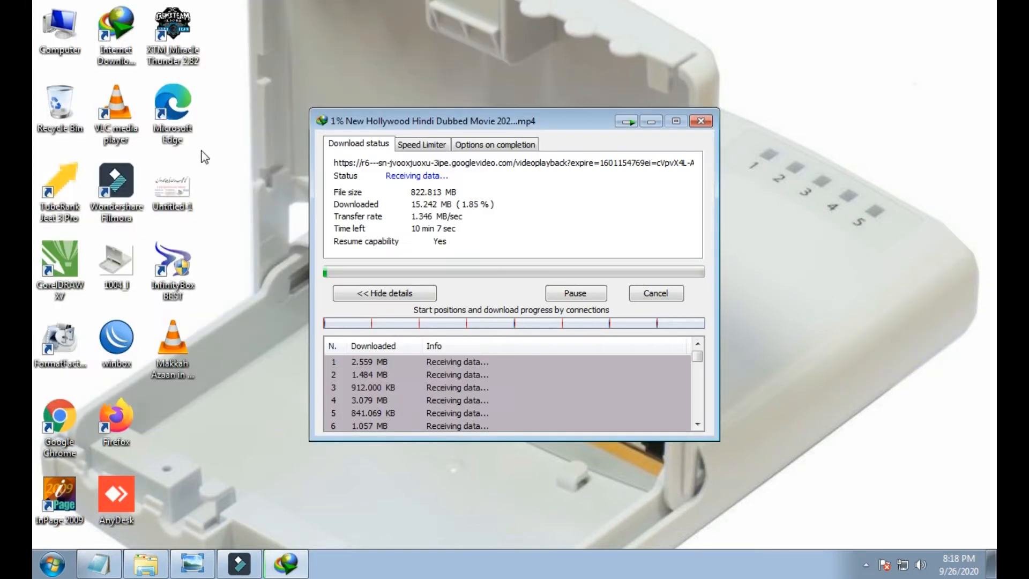
{"action": "left_click", "coordinate": [86, 78]}
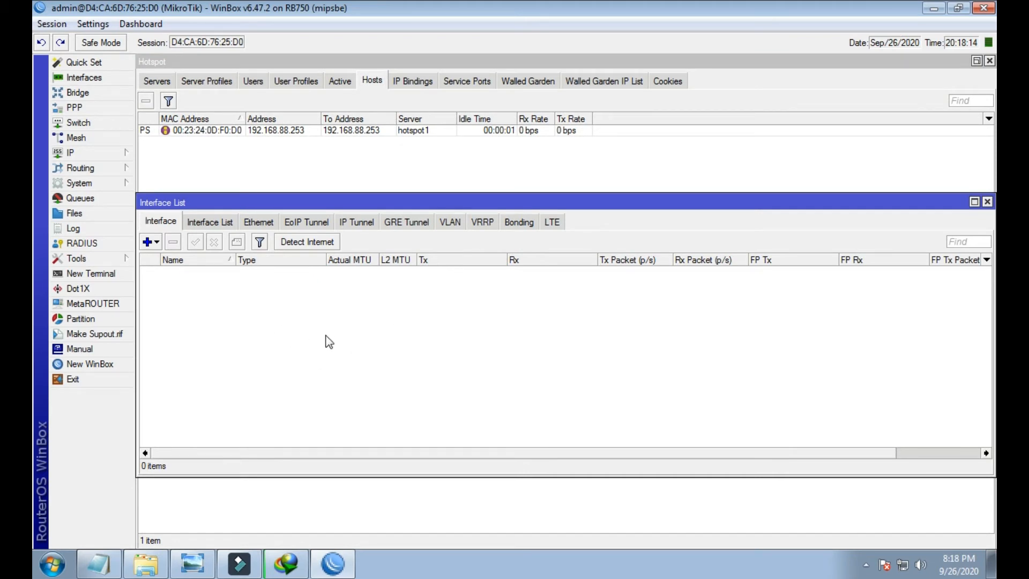
{"action": "left_click", "coordinate": [304, 273]}
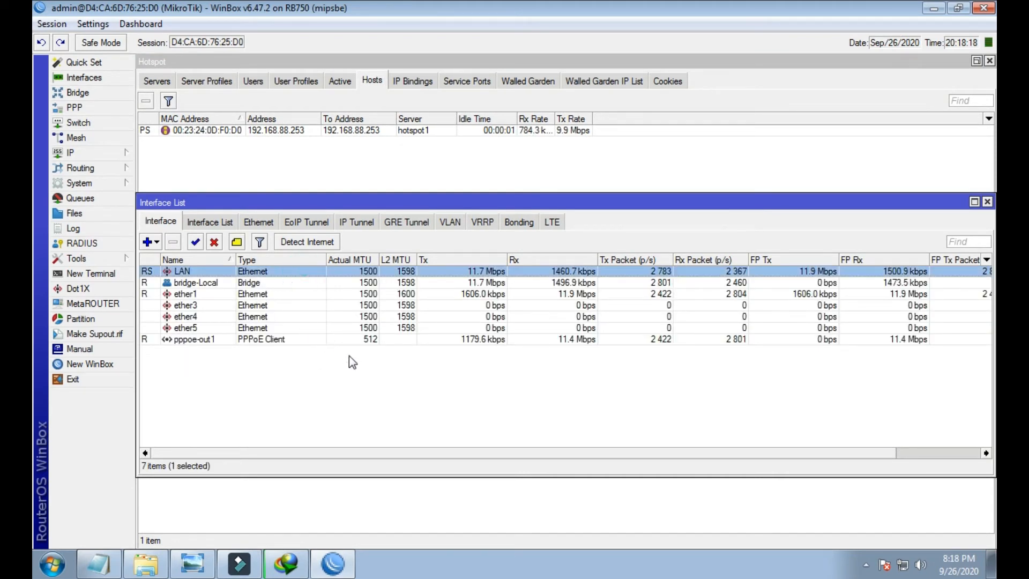
{"action": "left_click", "coordinate": [285, 563]}
{"action": "left_click", "coordinate": [577, 293]}
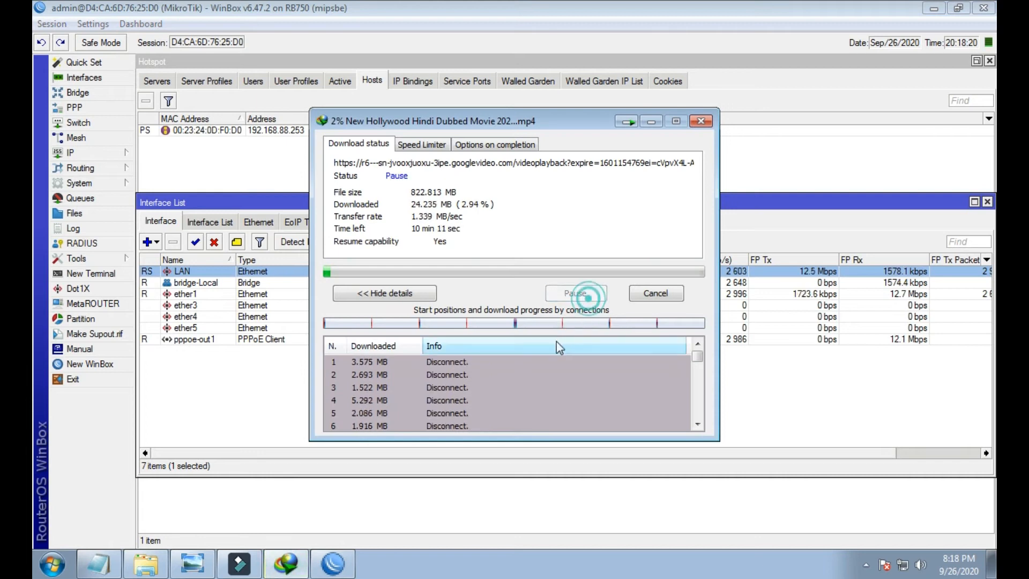
{"action": "left_click", "coordinate": [651, 122]}
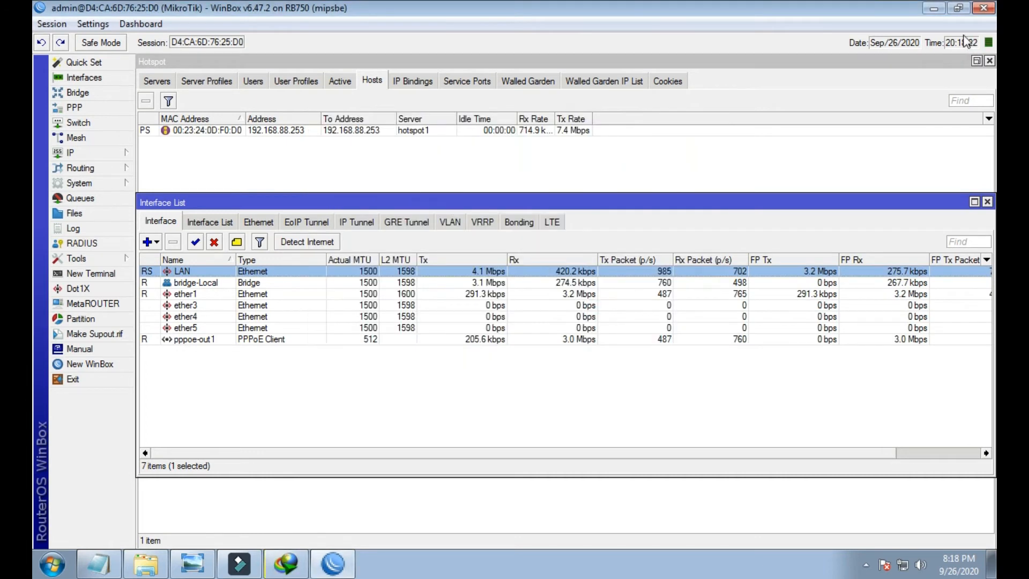
{"action": "left_click", "coordinate": [934, 9]}
{"action": "right_click", "coordinate": [748, 271]}
- Copy the entire Limit Speed On Any Website script and open a new WinBox terminal
{"action": "left_click", "coordinate": [770, 301]}
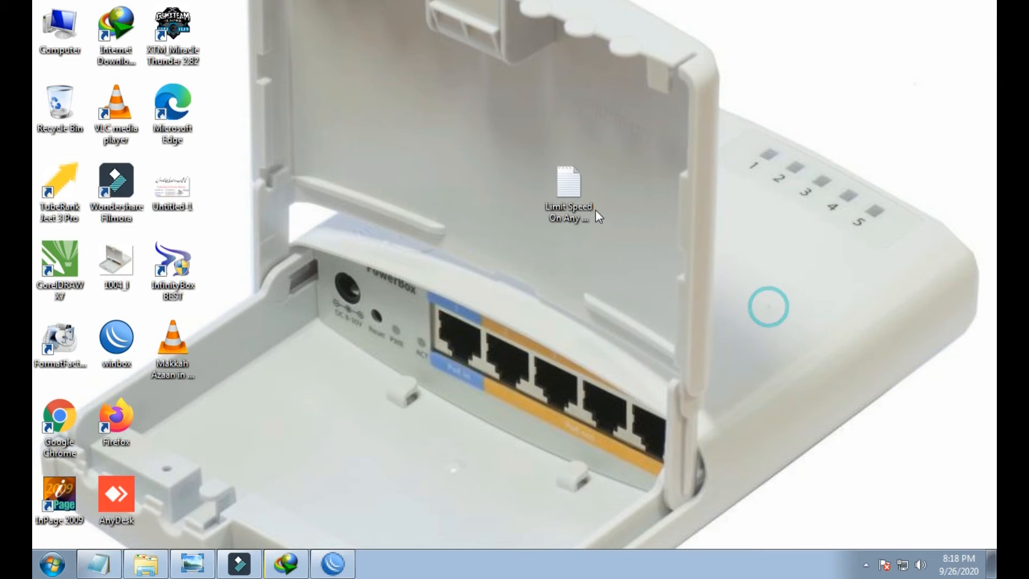
{"action": "double_click", "coordinate": [569, 193]}
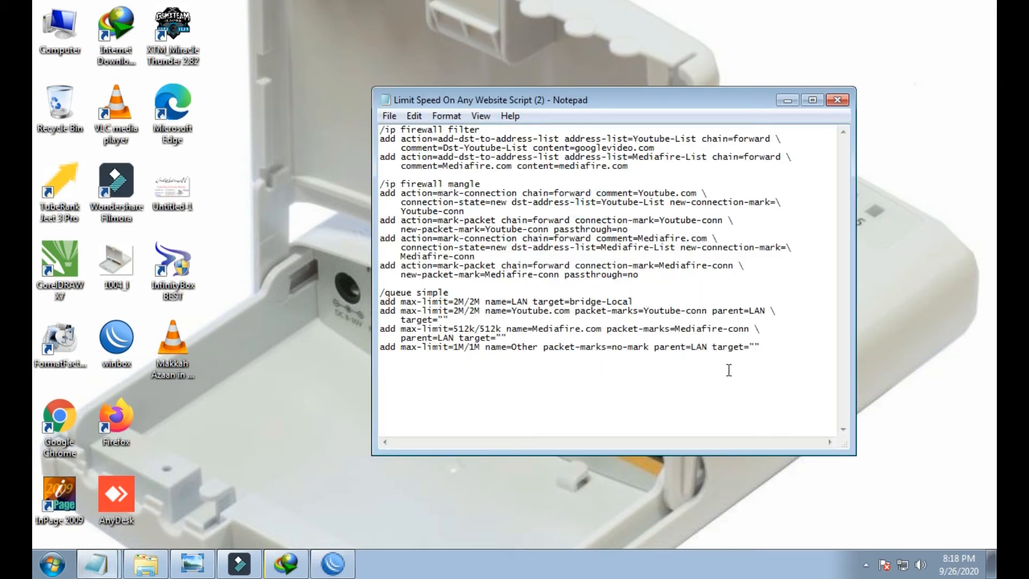
{"action": "left_click_drag", "start_coordinate": [764, 371], "coordinate": [371, 135]}
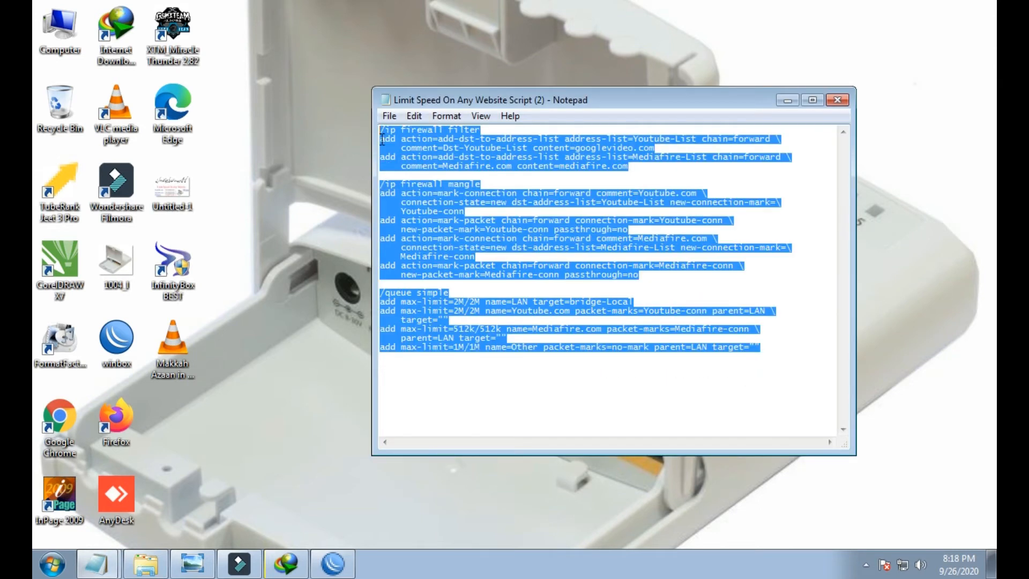
{"action": "right_click", "coordinate": [422, 152]}
{"action": "left_click", "coordinate": [445, 199]}
{"action": "left_click", "coordinate": [333, 564]}
{"action": "left_click", "coordinate": [90, 273]}
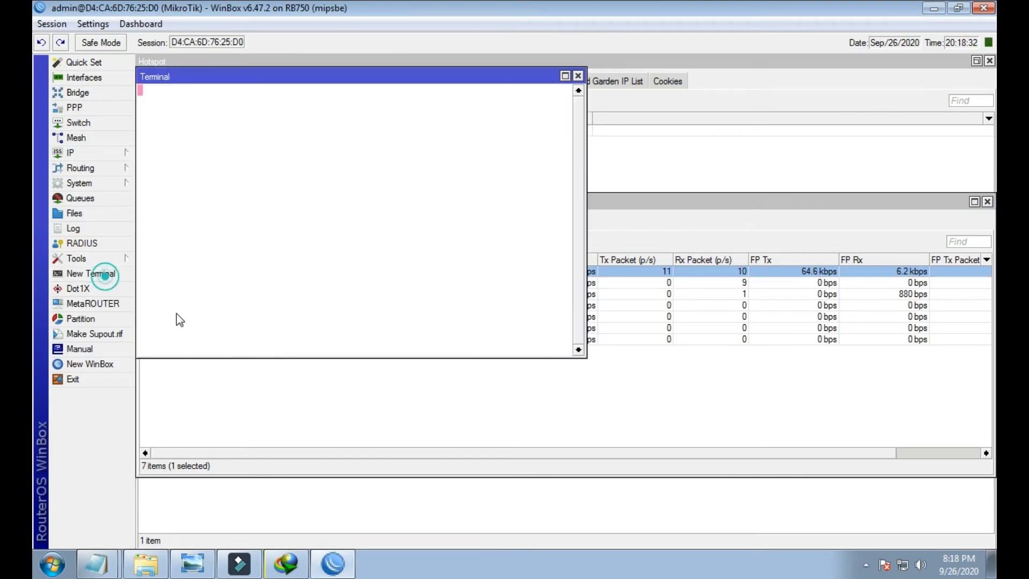
- Paste the speed-limit script into the Terminal, adding filter, mangle and four simple queue rules
{"action": "right_click", "coordinate": [323, 350]}
{"action": "left_click", "coordinate": [343, 412]}
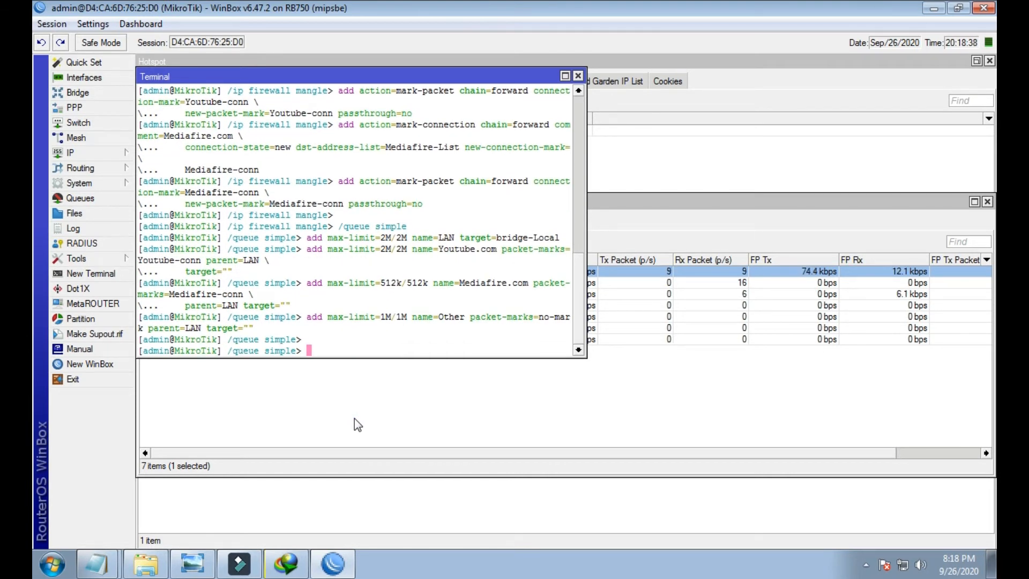
{"action": "left_click", "coordinate": [578, 77]}
{"action": "left_click", "coordinate": [70, 152]}
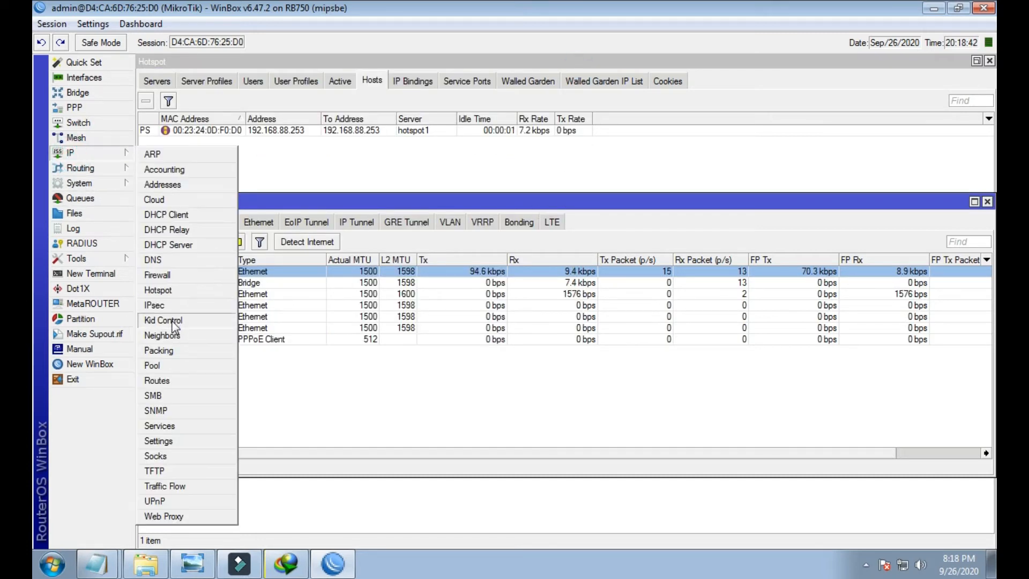
- Open Firewall and inspect the Dst-Youtube-List and Mediafire.com filter rules
{"action": "left_click", "coordinate": [157, 275]}
{"action": "left_click", "coordinate": [232, 108]}
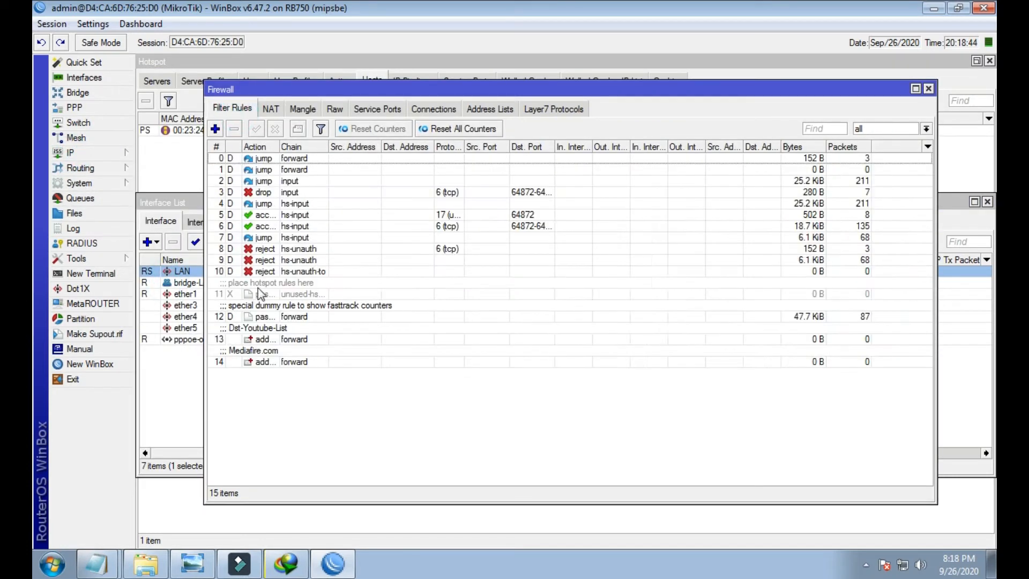
{"action": "double_click", "coordinate": [264, 339]}
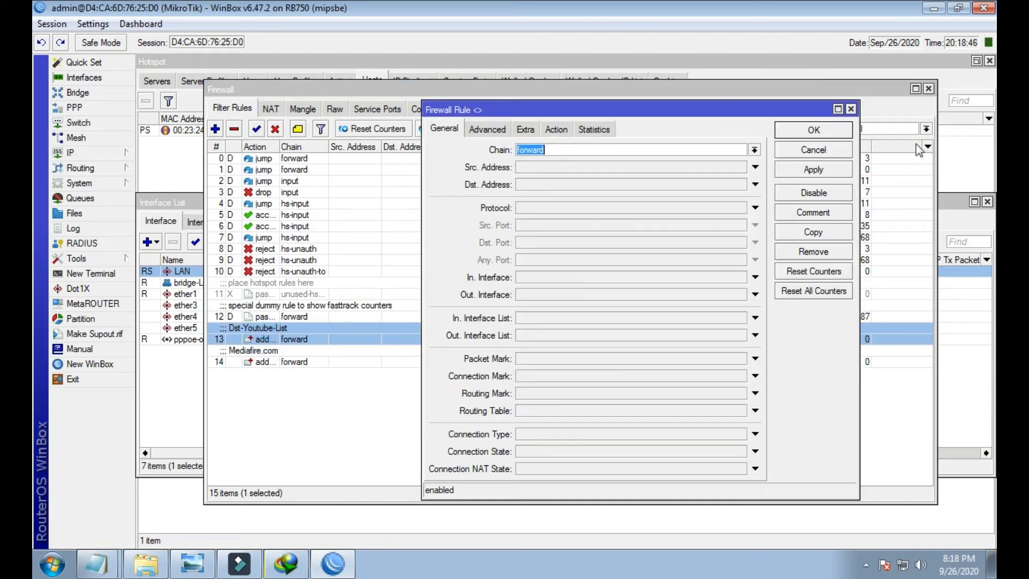
{"action": "left_click", "coordinate": [850, 109]}
{"action": "double_click", "coordinate": [294, 361]}
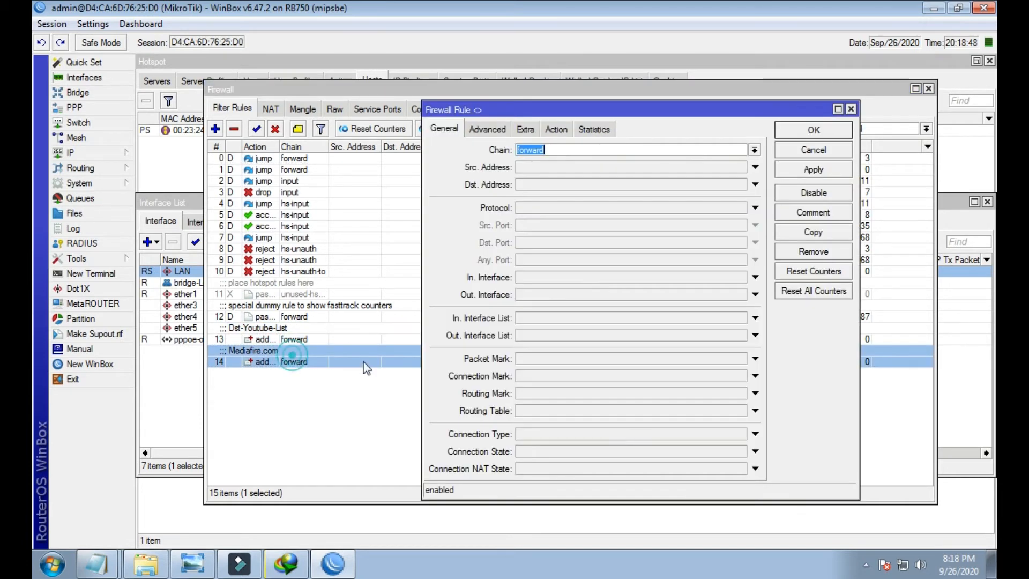
{"action": "left_click", "coordinate": [851, 109]}
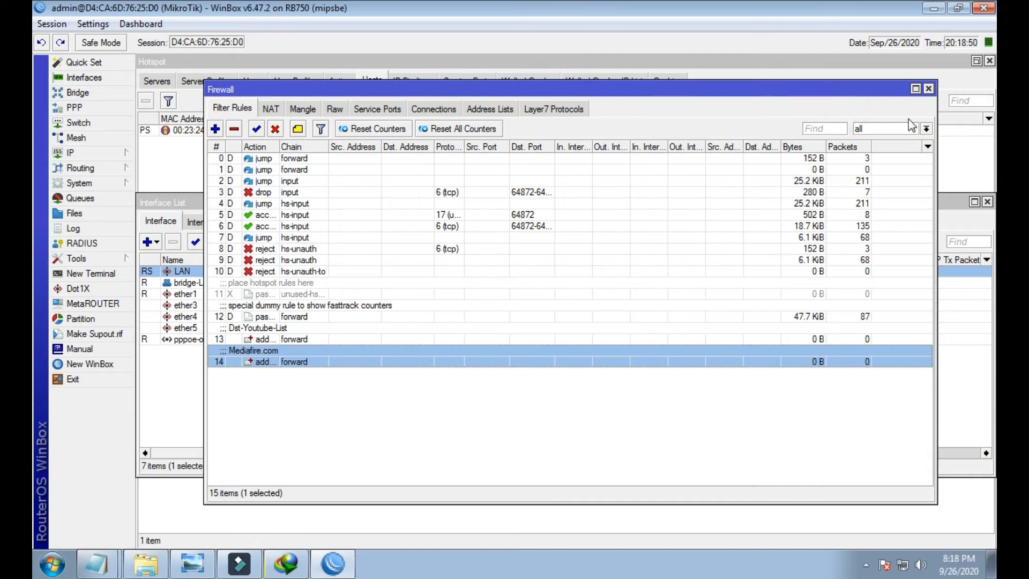
- Check the NAT rules and the Youtube.com and Mediafire.com mangle rules, then close Firewall
{"action": "left_click", "coordinate": [271, 108]}
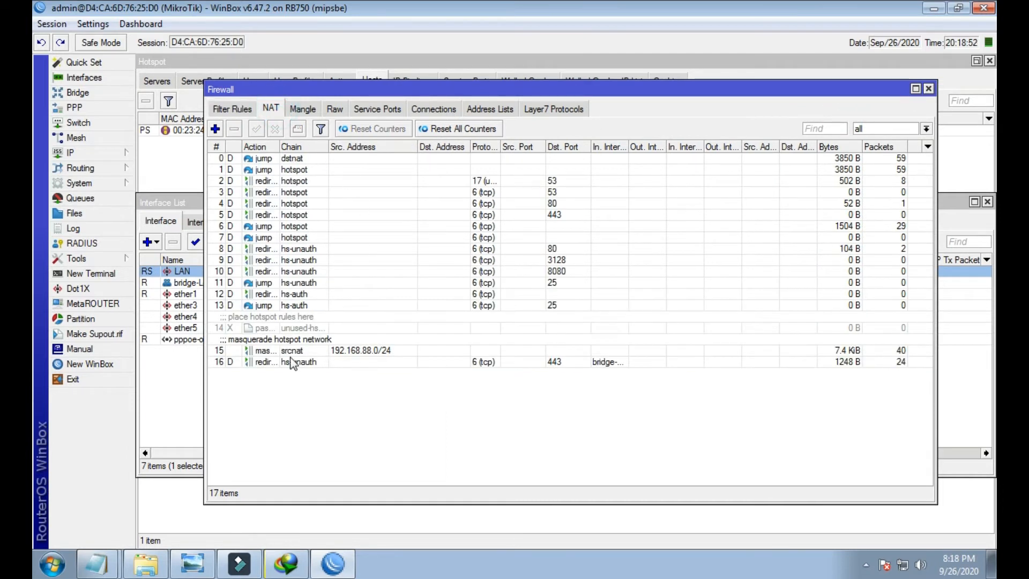
{"action": "left_click", "coordinate": [303, 109]}
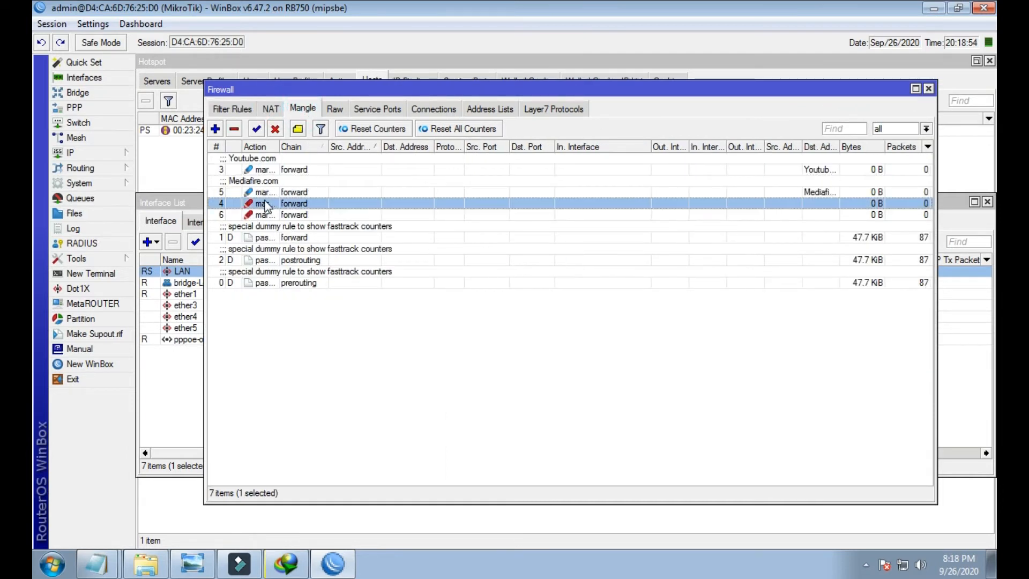
{"action": "left_click", "coordinate": [279, 169]}
{"action": "left_click", "coordinate": [259, 214]}
{"action": "left_click", "coordinate": [262, 192]}
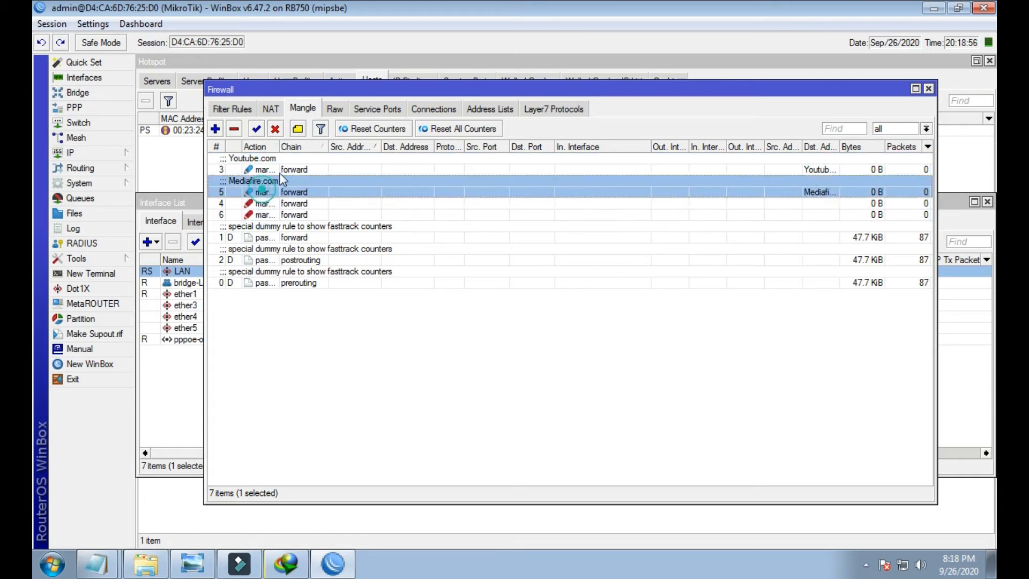
{"action": "left_click", "coordinate": [280, 170]}
{"action": "left_click", "coordinate": [929, 89]}
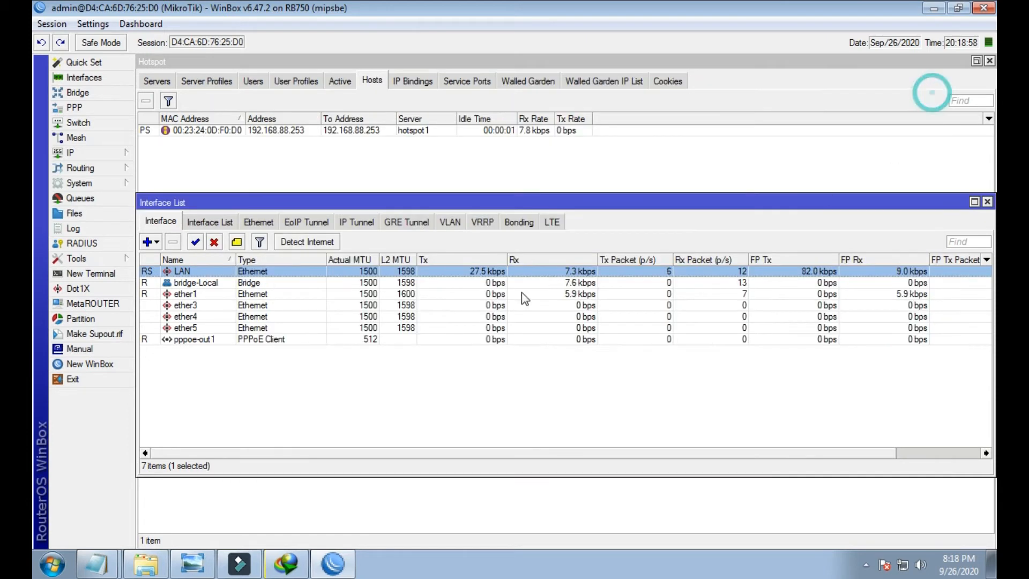
{"action": "left_click", "coordinate": [92, 199]}
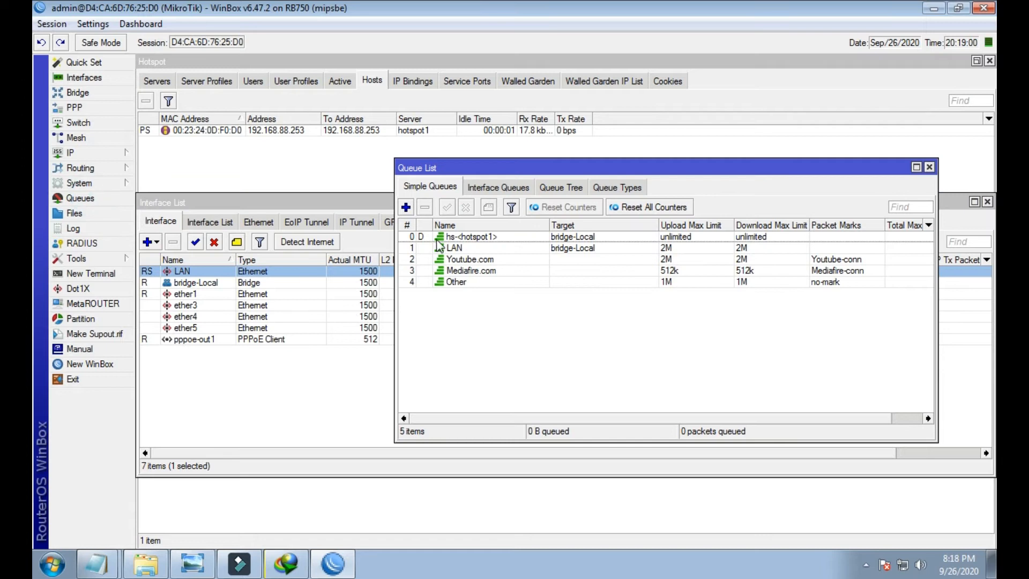
- Remove the dynamic hs-<hotspot1> queue and review the LAN, Youtube.com, Mediafire.com and Other queues
{"action": "left_click_drag", "start_coordinate": [479, 168], "coordinate": [440, 144]}
{"action": "left_click", "coordinate": [462, 213]}
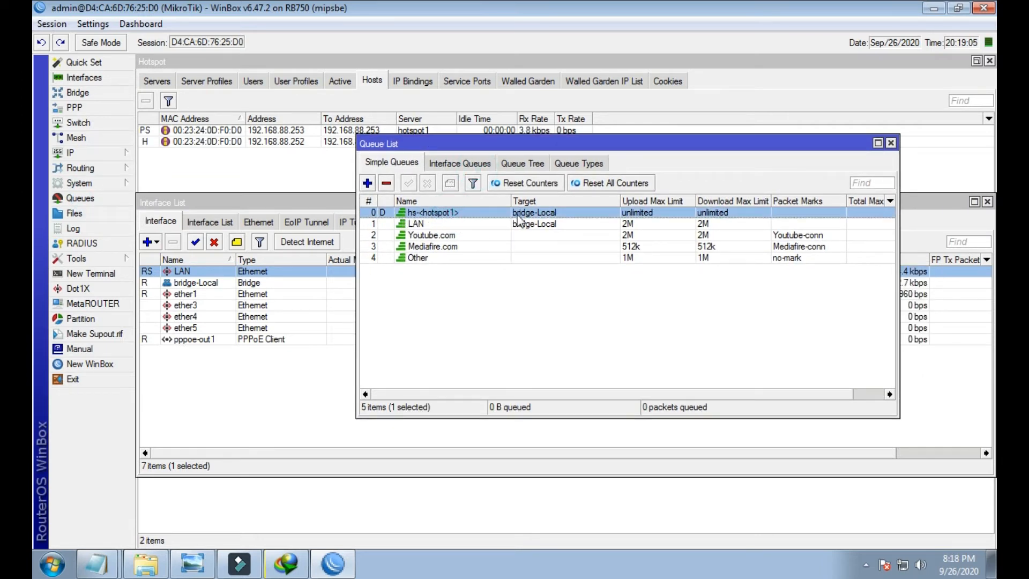
{"action": "left_click", "coordinate": [386, 183]}
{"action": "left_click", "coordinate": [448, 226]}
{"action": "left_click", "coordinate": [448, 214]}
{"action": "left_click", "coordinate": [451, 227]}
{"action": "left_click", "coordinate": [451, 236]}
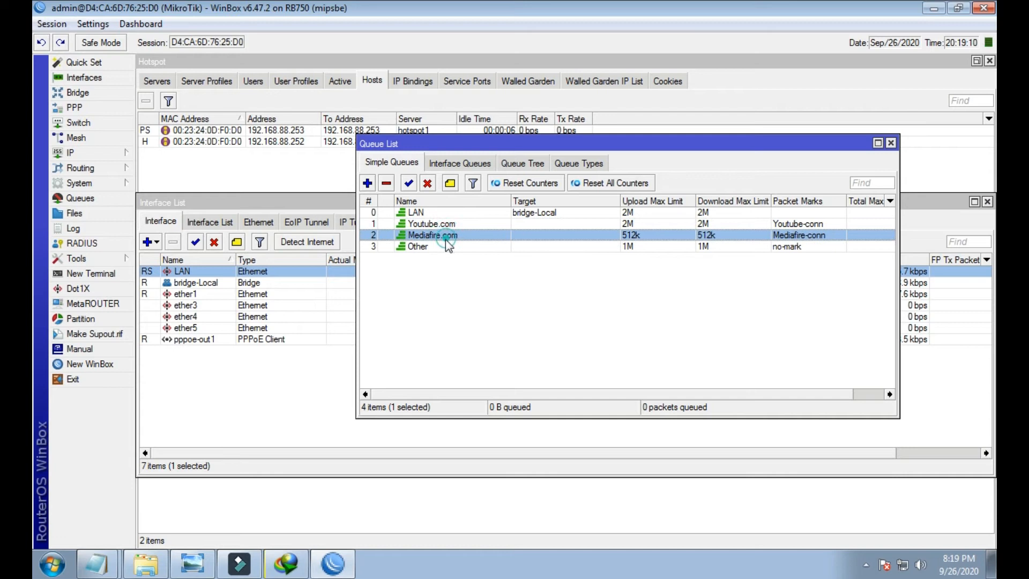
{"action": "left_click", "coordinate": [427, 247]}
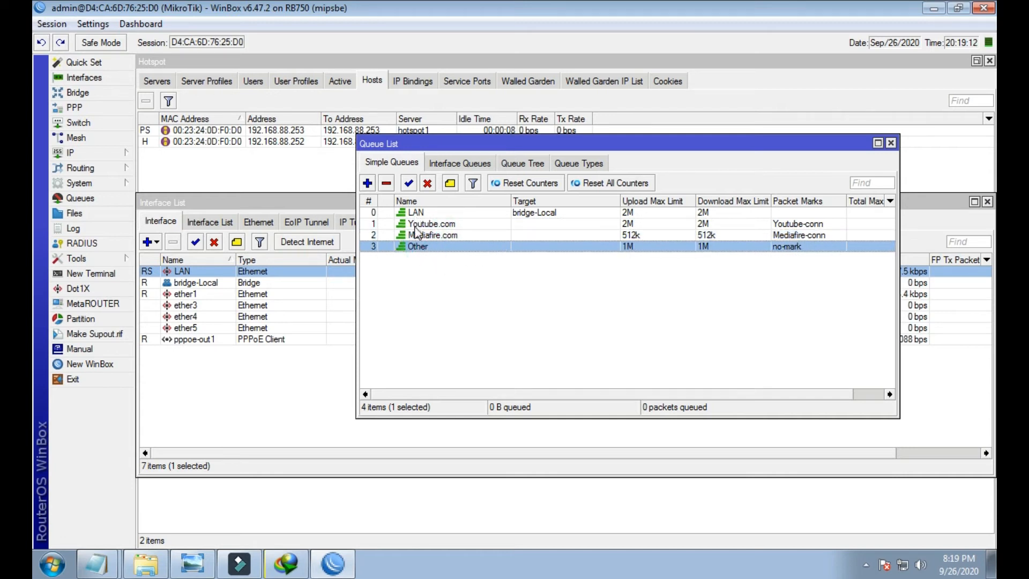
- Inspect the settings of the Other and LAN queues
{"action": "double_click", "coordinate": [518, 247]}
{"action": "left_click", "coordinate": [183, 193]}
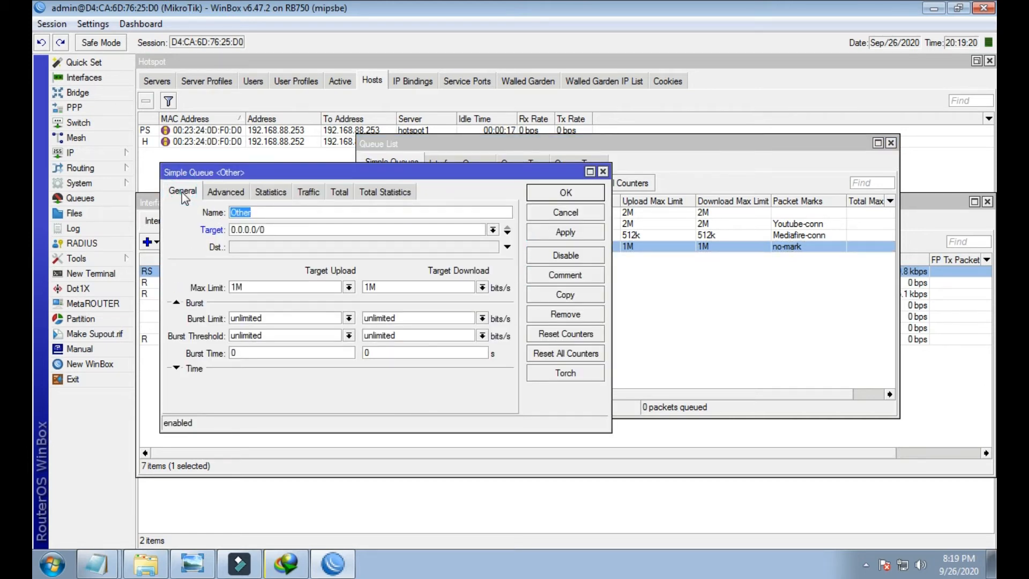
{"action": "left_click", "coordinate": [603, 172]}
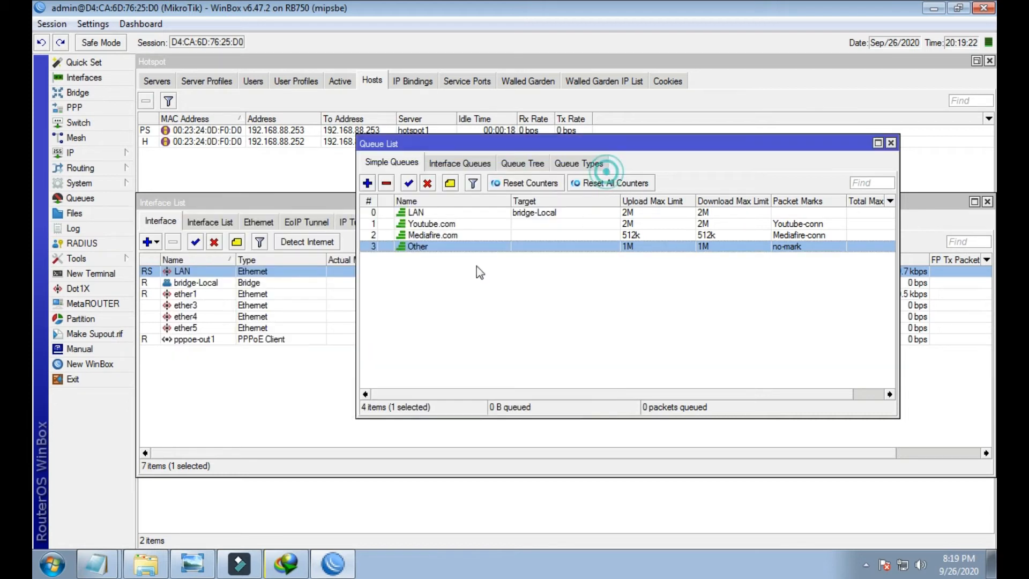
{"action": "double_click", "coordinate": [432, 212]}
- Change the Youtube.com queue target from 0.0.0.0/0 to 192.168.88.0/24, copying the new value
{"action": "left_click", "coordinate": [603, 171]}
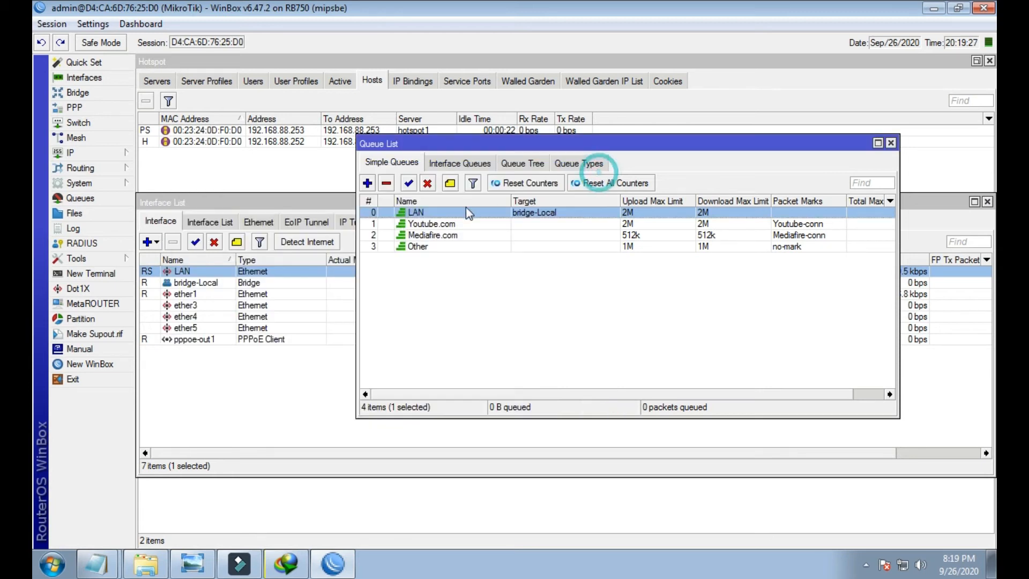
{"action": "double_click", "coordinate": [429, 224]}
{"action": "left_click", "coordinate": [451, 232]}
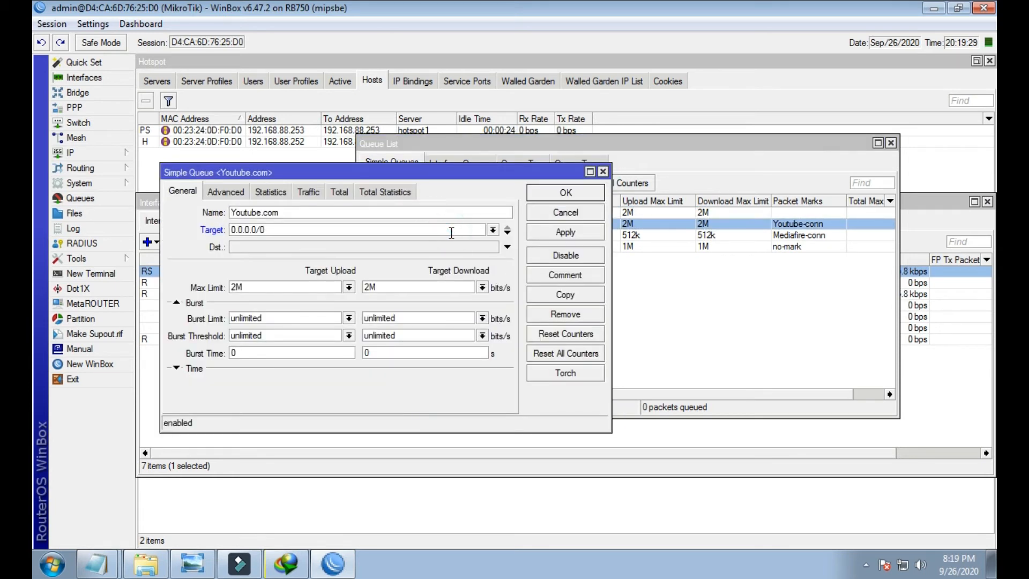
{"action": "double_click", "coordinate": [451, 232]}
{"action": "left_click", "coordinate": [479, 232]}
{"action": "left_click", "coordinate": [472, 229]}
{"action": "left_click", "coordinate": [343, 231]}
{"action": "left_click", "coordinate": [508, 233]}
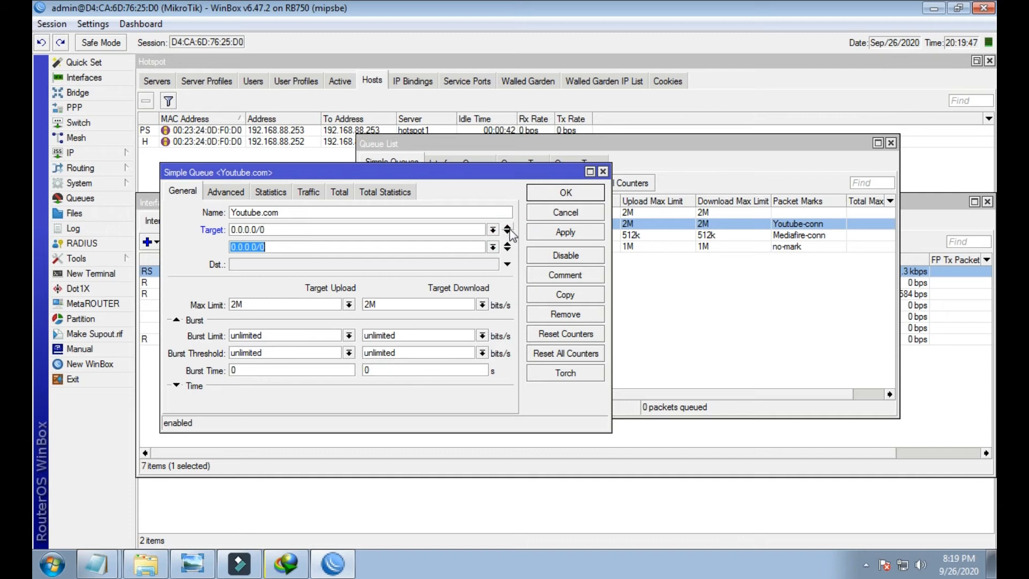
{"action": "left_click", "coordinate": [509, 229]}
{"action": "key", "text": "BackSpace"}
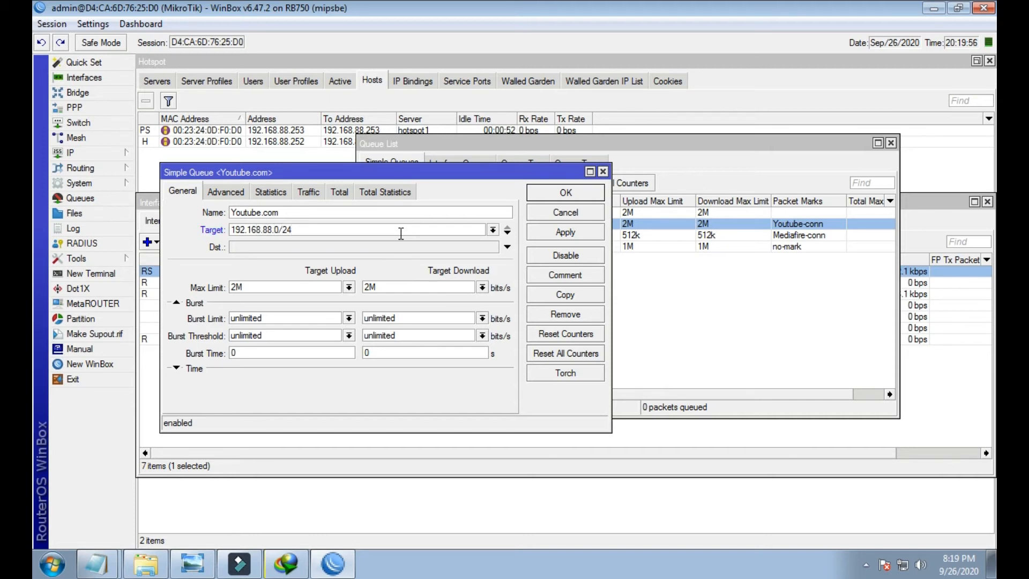
{"action": "left_click_drag", "start_coordinate": [316, 232], "coordinate": [222, 232]}
{"action": "key", "text": "ctrl+c"}
{"action": "right_click", "coordinate": [266, 236]}
{"action": "left_click", "coordinate": [292, 256]}
{"action": "left_click", "coordinate": [564, 232]}
{"action": "left_click", "coordinate": [566, 193]}
- Paste 192.168.88.0/24 as the target of the Mediafire.com and Other queues
{"action": "double_click", "coordinate": [484, 235]}
{"action": "left_click", "coordinate": [434, 230]}
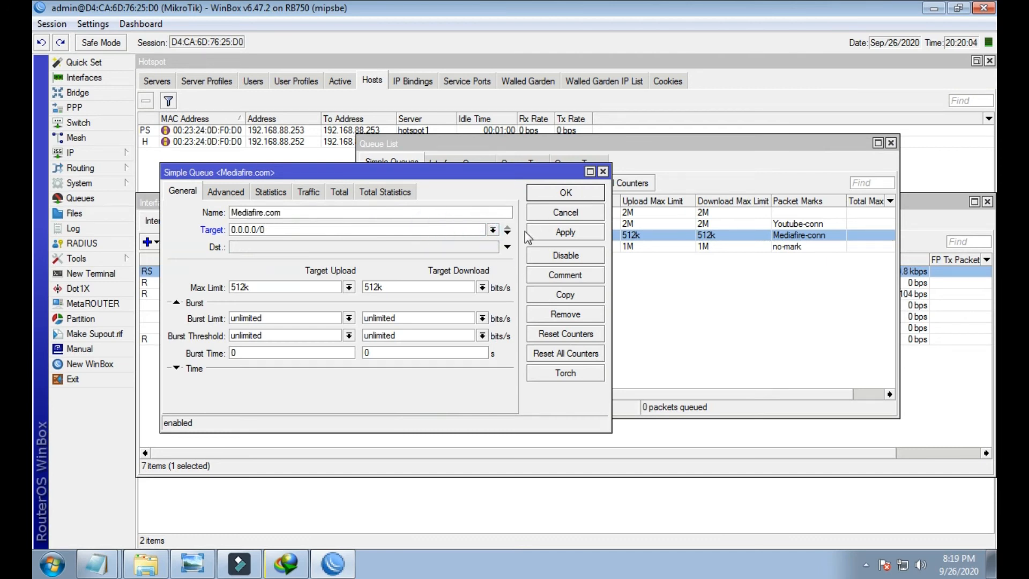
{"action": "double_click", "coordinate": [432, 227]}
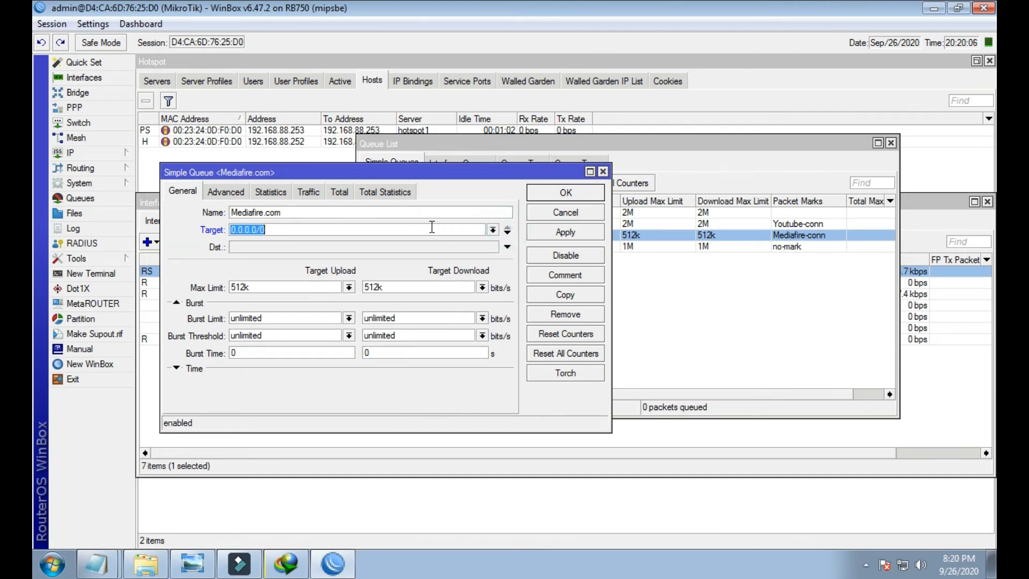
{"action": "key", "text": "ctrl+v"}
{"action": "key", "text": "Return"}
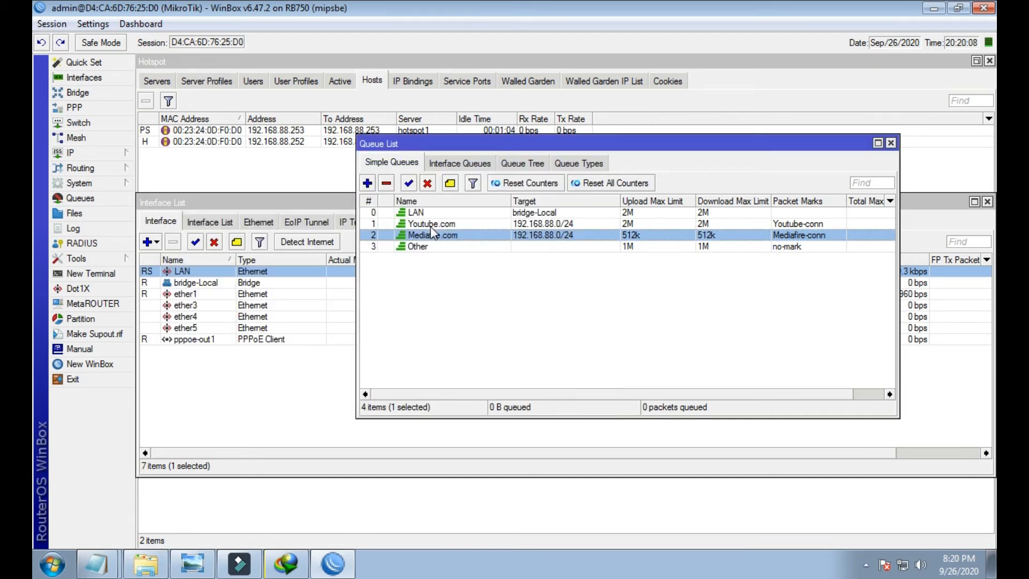
{"action": "double_click", "coordinate": [420, 246]}
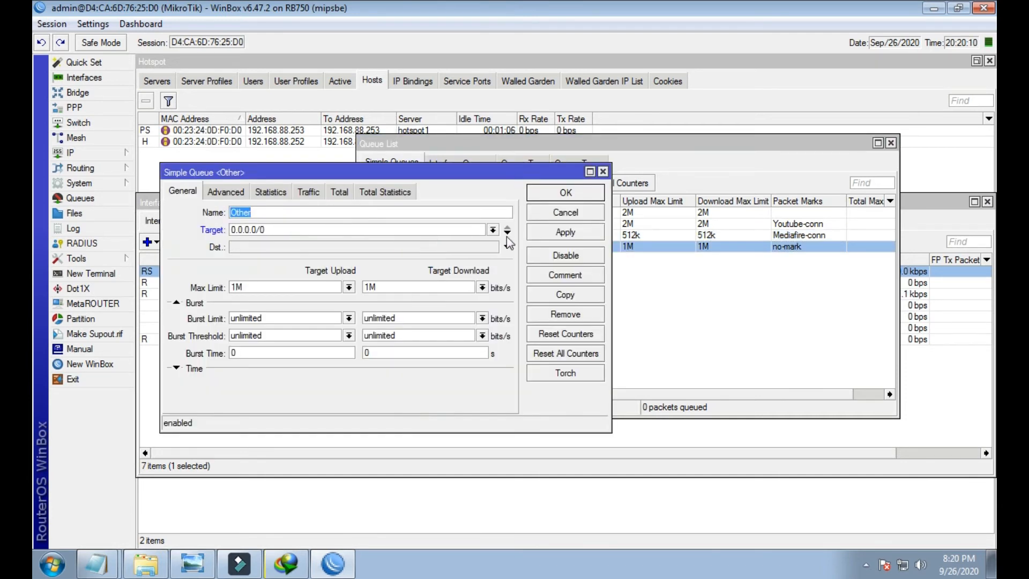
{"action": "double_click", "coordinate": [397, 232]}
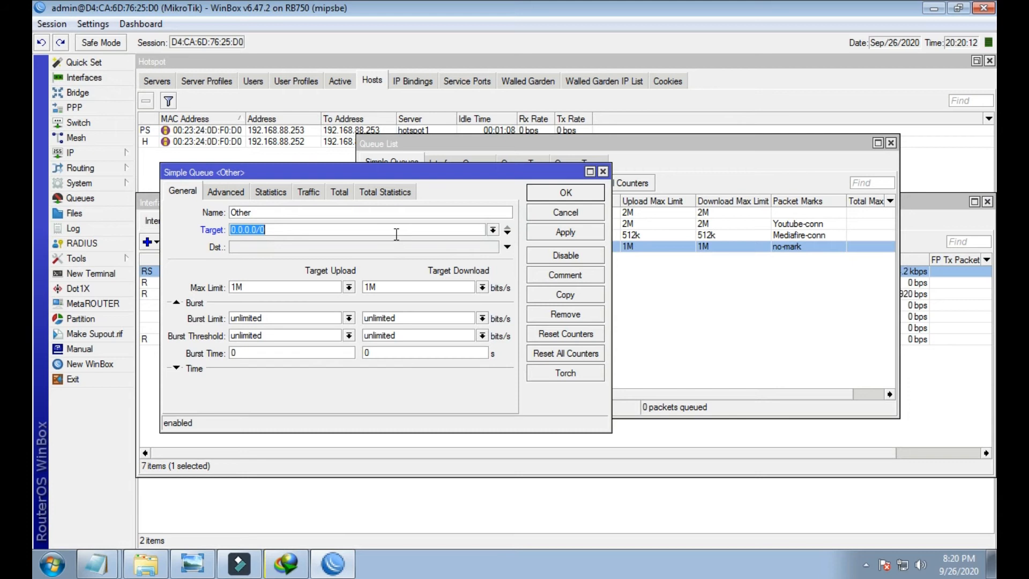
{"action": "key", "text": "ctrl+v"}
{"action": "key", "text": "Return"}
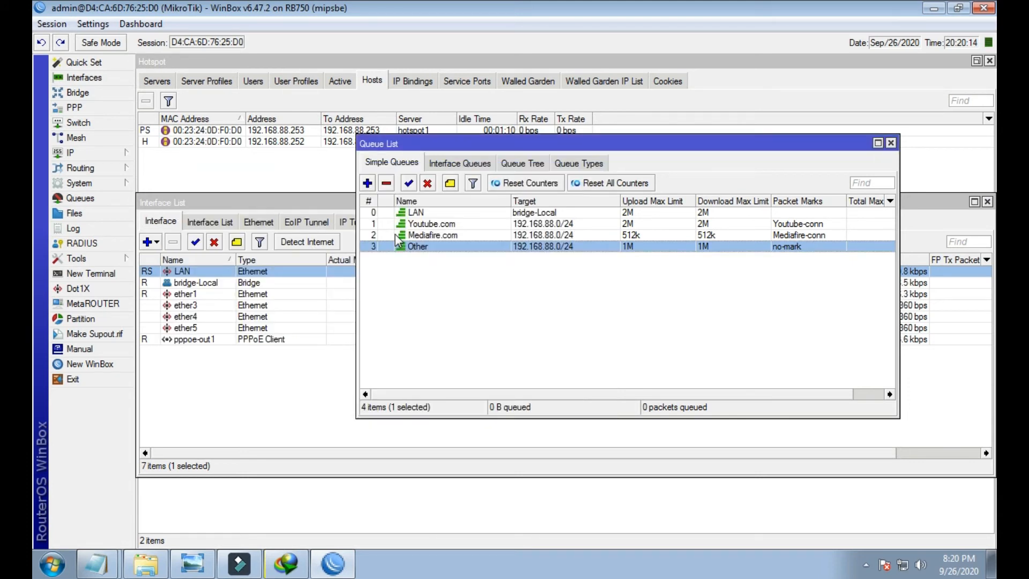
- Review the updated Youtube.com and Mediafire.com queues
{"action": "left_click", "coordinate": [541, 236]}
{"action": "left_click", "coordinate": [539, 224]}
{"action": "left_click", "coordinate": [540, 237]}
{"action": "left_click", "coordinate": [539, 224]}
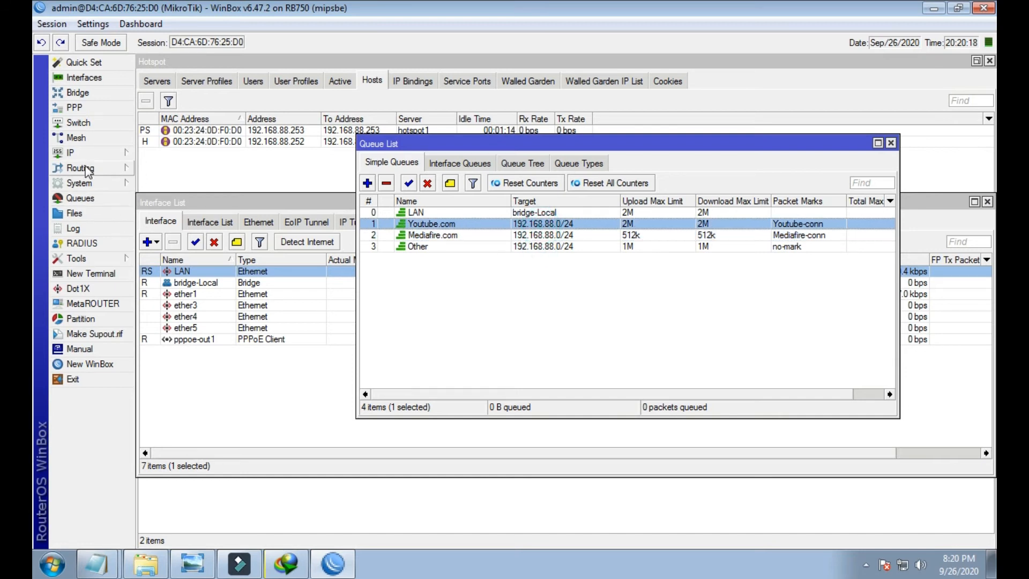
- Check the hs-pool-8 address range under IP > Pool, then close the pool list
{"action": "left_click", "coordinate": [72, 153]}
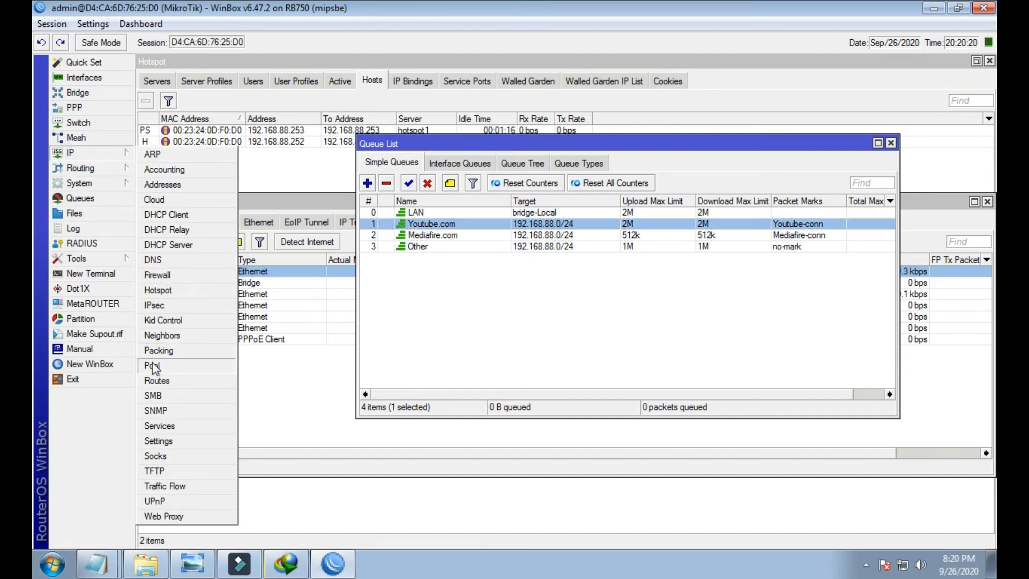
{"action": "left_click", "coordinate": [152, 362]}
{"action": "left_click", "coordinate": [410, 287]}
{"action": "left_click", "coordinate": [401, 332]}
{"action": "left_click", "coordinate": [423, 287]}
{"action": "left_click", "coordinate": [394, 339]}
{"action": "left_click", "coordinate": [422, 287]}
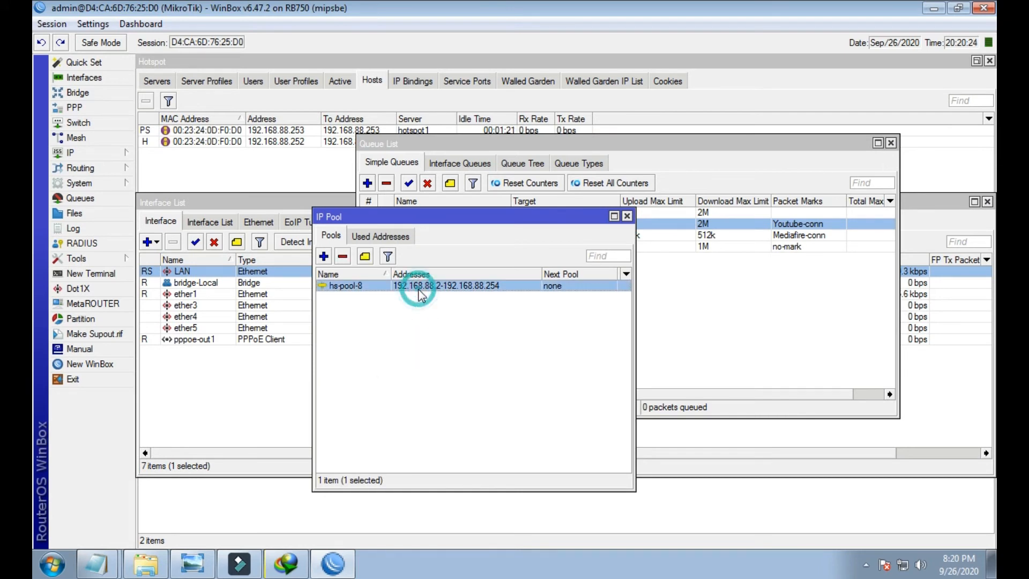
{"action": "left_click", "coordinate": [417, 310]}
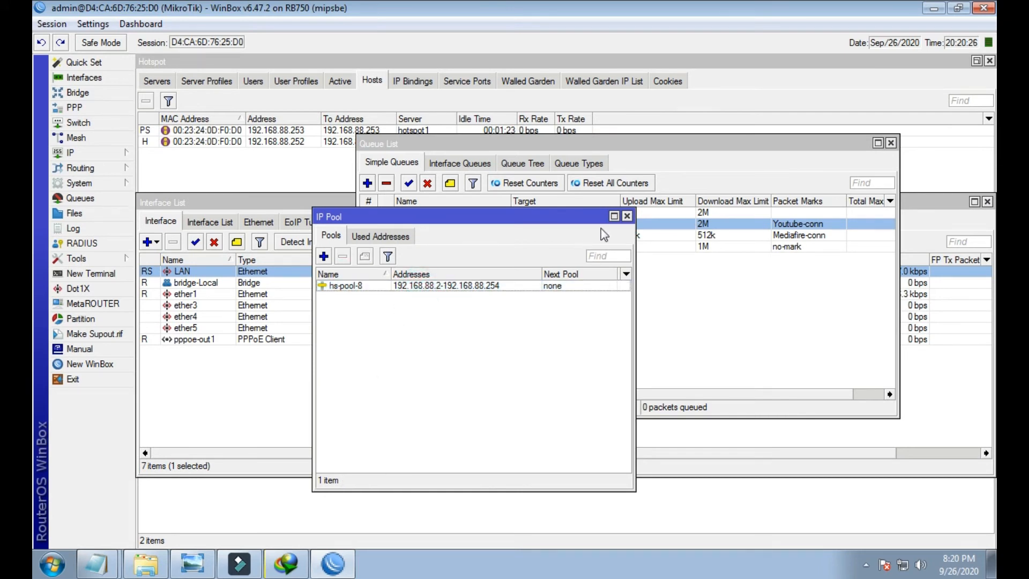
{"action": "left_click", "coordinate": [627, 216]}
{"action": "left_click", "coordinate": [299, 574]}
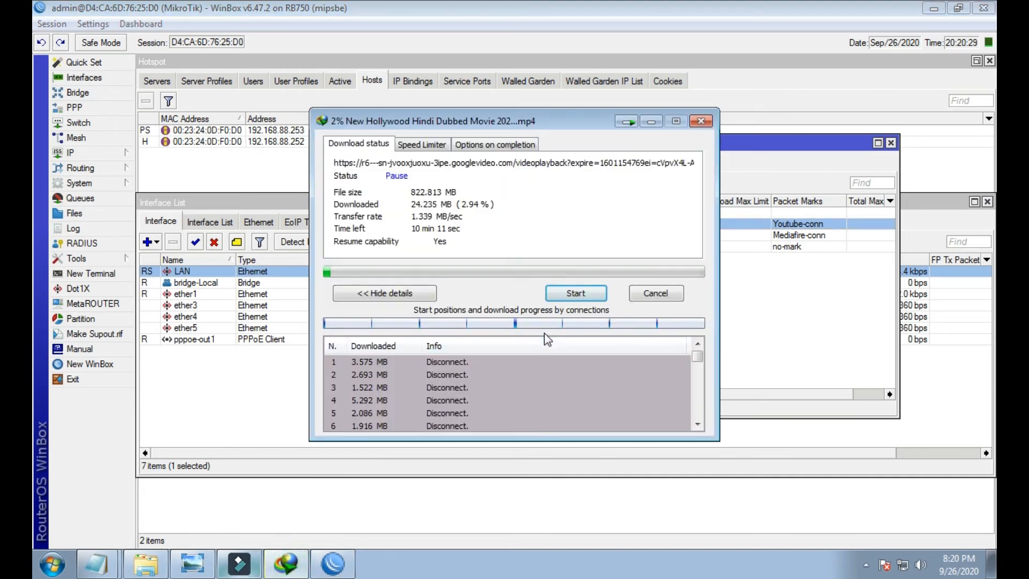
- Try resuming the Hollywood movie download in IDM and dismiss the download errors
{"action": "left_click", "coordinate": [582, 171]}
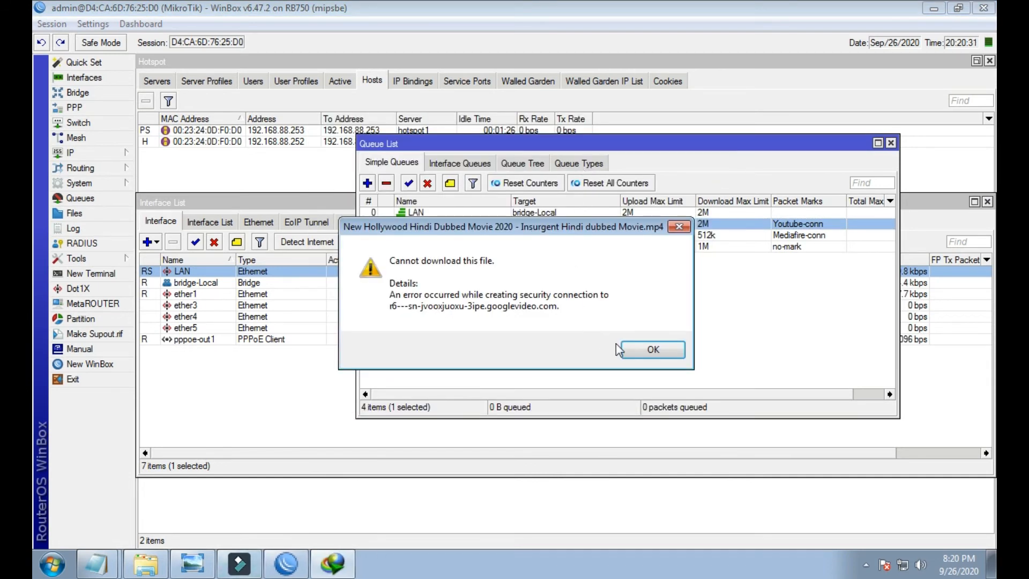
{"action": "left_click", "coordinate": [649, 350]}
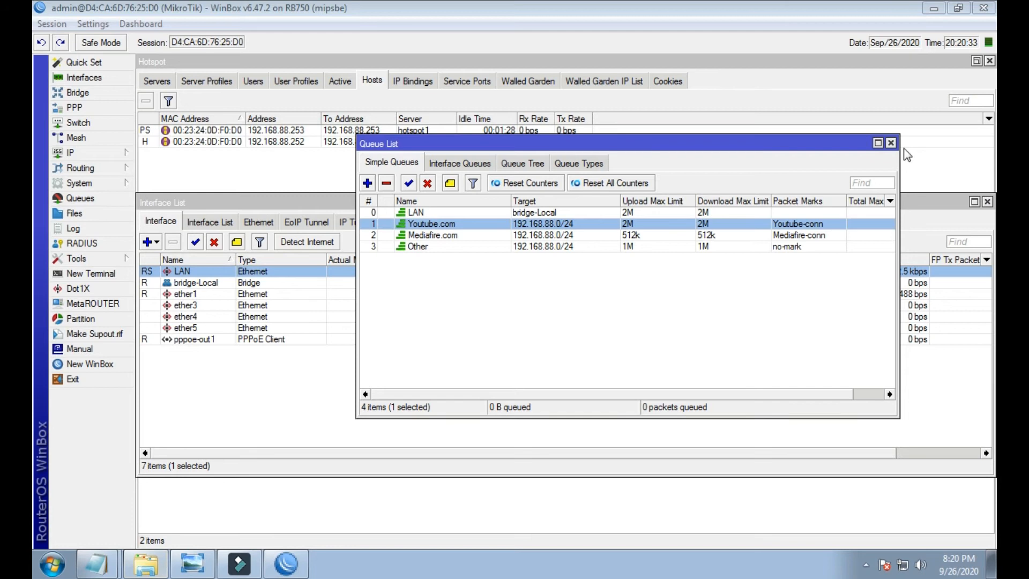
{"action": "left_click", "coordinate": [935, 10]}
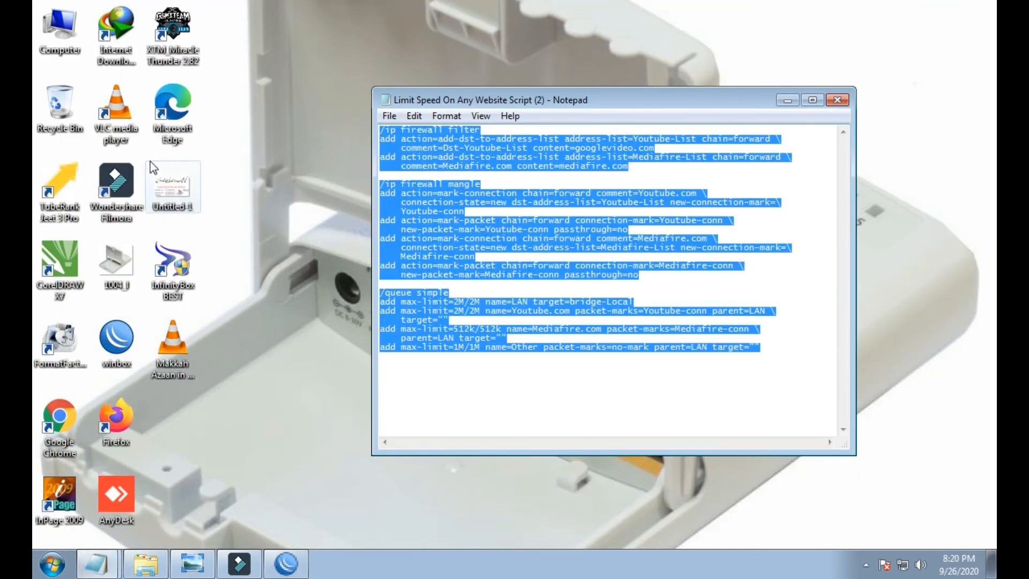
{"action": "double_click", "coordinate": [116, 27]}
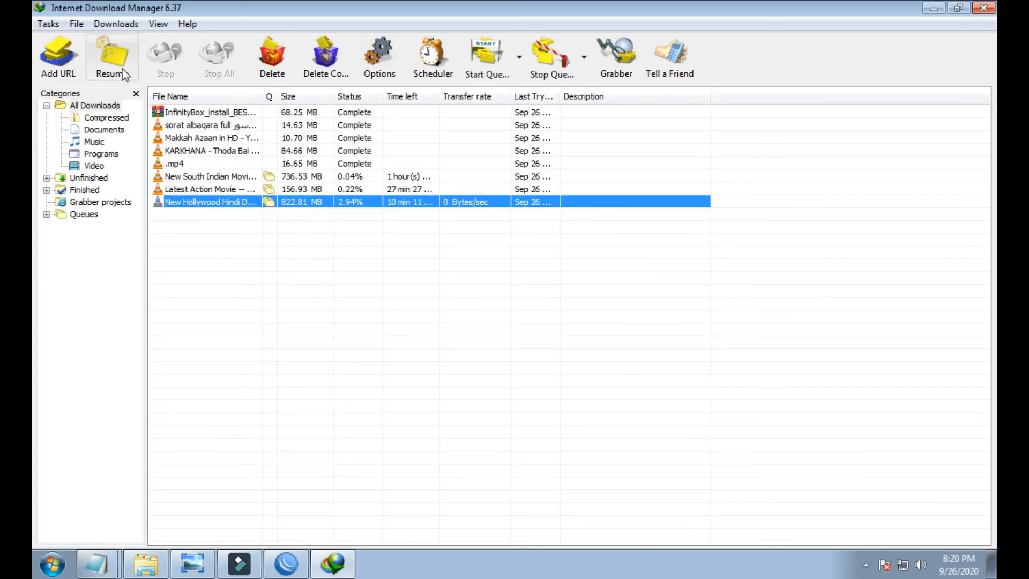
{"action": "left_click", "coordinate": [112, 54]}
{"action": "left_click", "coordinate": [643, 349]}
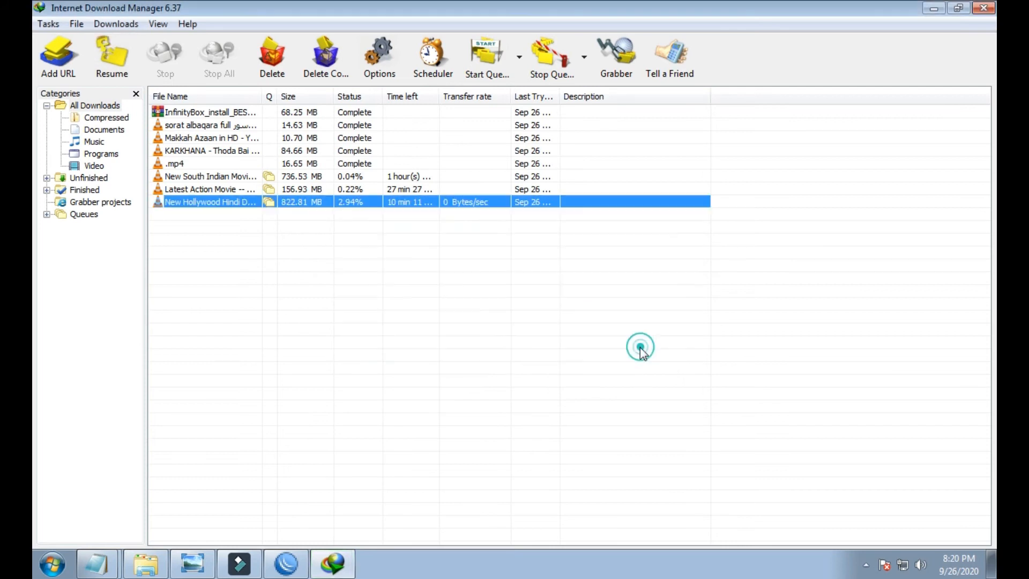
- Open Chrome for the hotspot login, then launch WinBox's router login window
{"action": "left_click", "coordinate": [936, 9]}
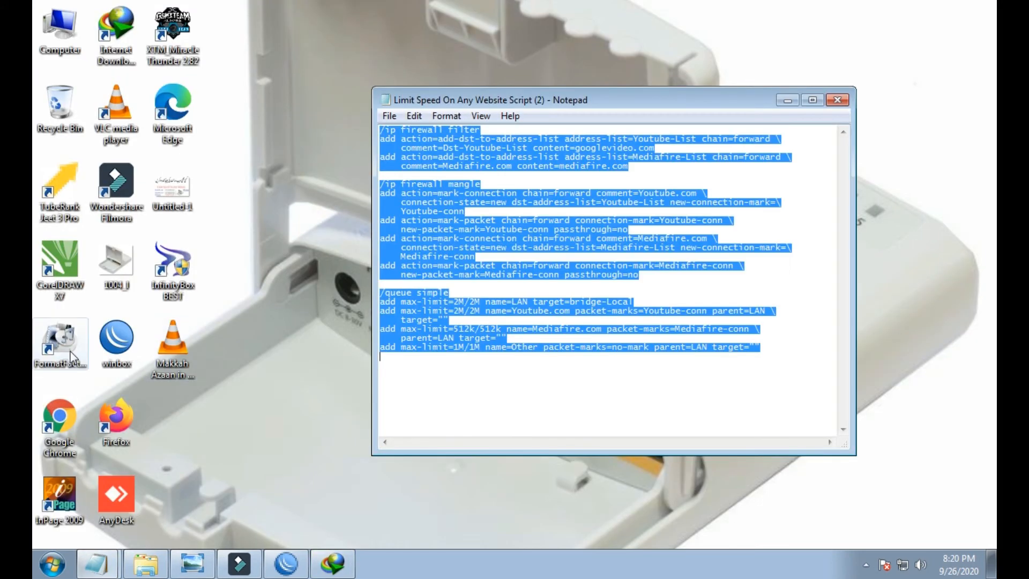
{"action": "left_click", "coordinate": [58, 413]}
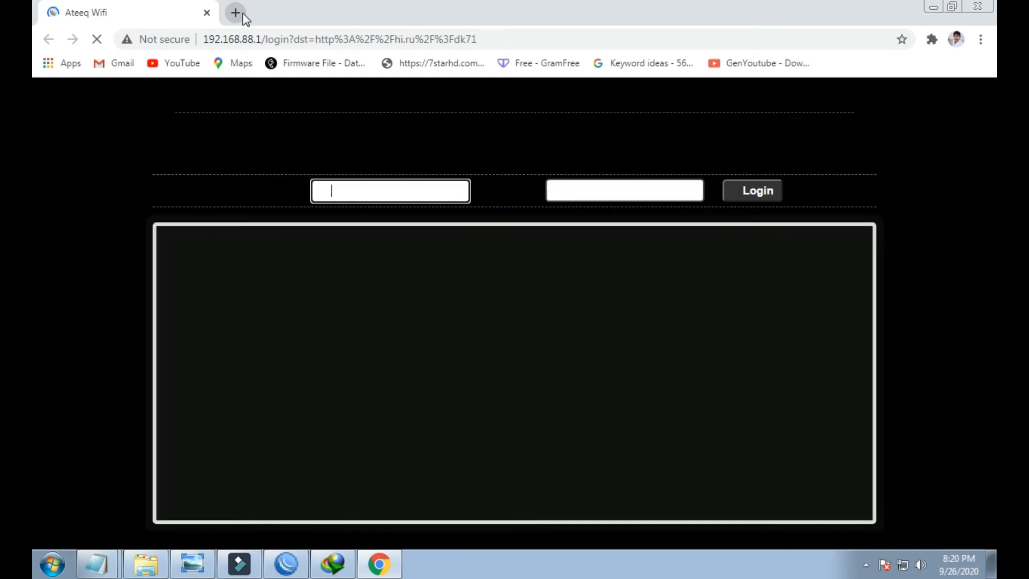
{"action": "left_click", "coordinate": [933, 7]}
{"action": "double_click", "coordinate": [116, 338]}
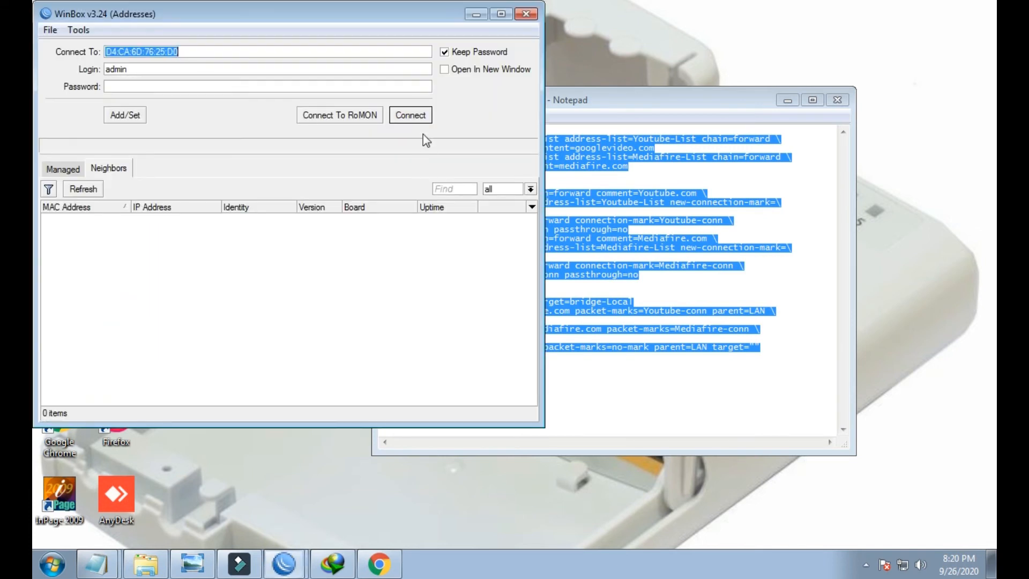
- Connect to the router and give hotspot host 192.168.88.252 a bypassed IP binding
{"action": "left_click", "coordinate": [411, 114]}
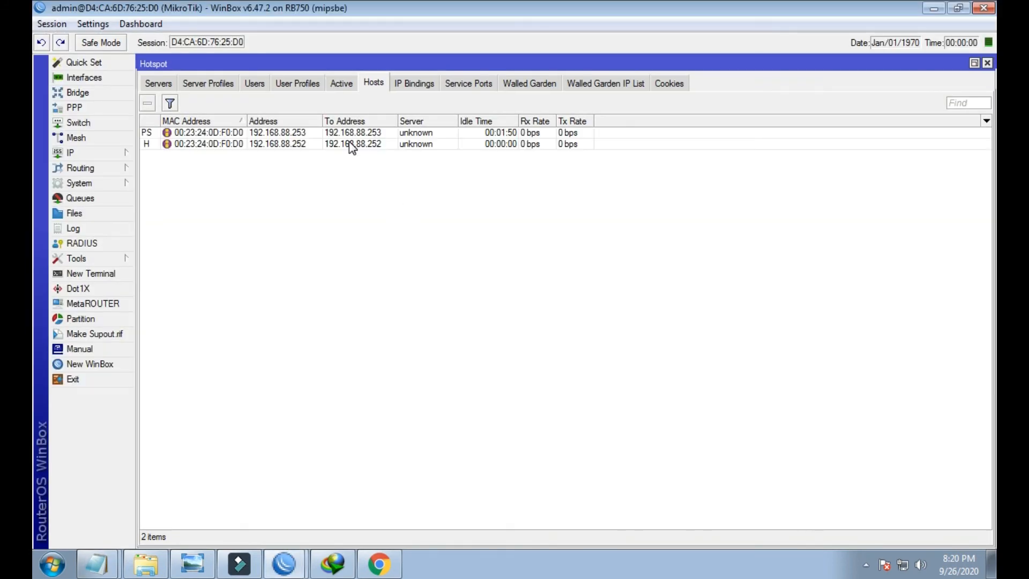
{"action": "double_click", "coordinate": [342, 144]}
{"action": "left_click", "coordinate": [637, 249]}
{"action": "left_click", "coordinate": [606, 307]}
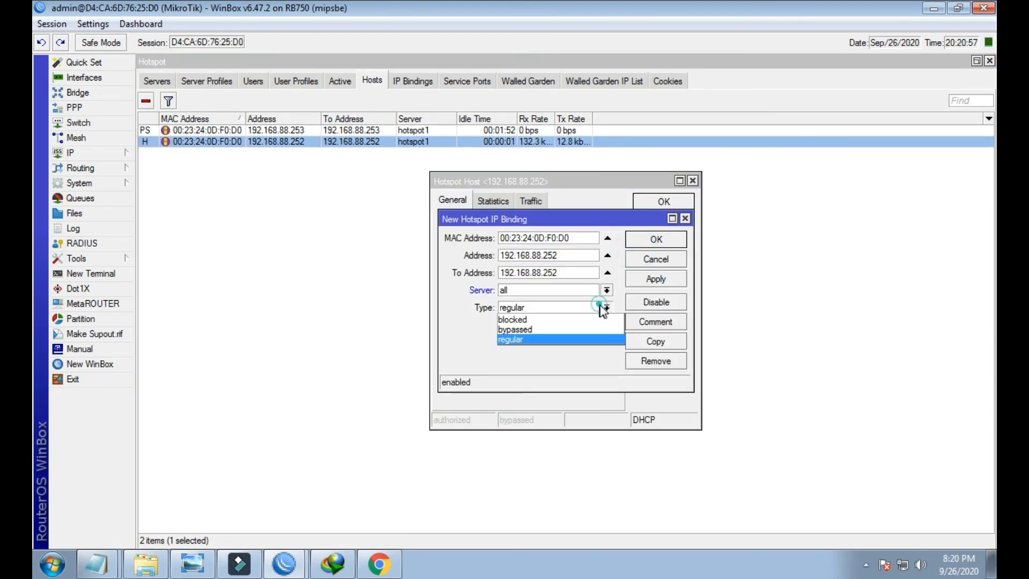
{"action": "left_click", "coordinate": [587, 320]}
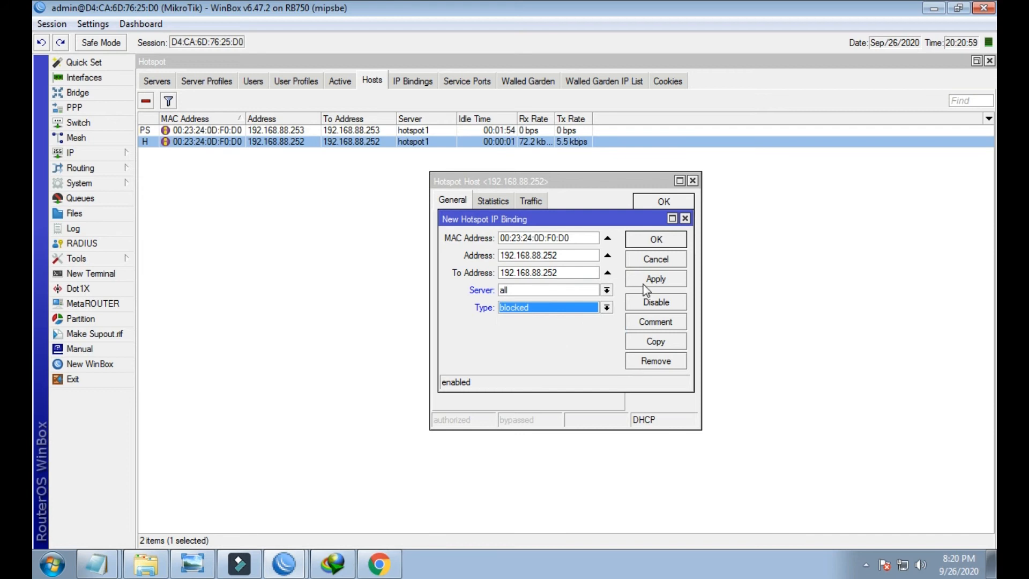
{"action": "left_click", "coordinate": [606, 307]}
{"action": "left_click", "coordinate": [567, 321]}
{"action": "left_click", "coordinate": [640, 277]}
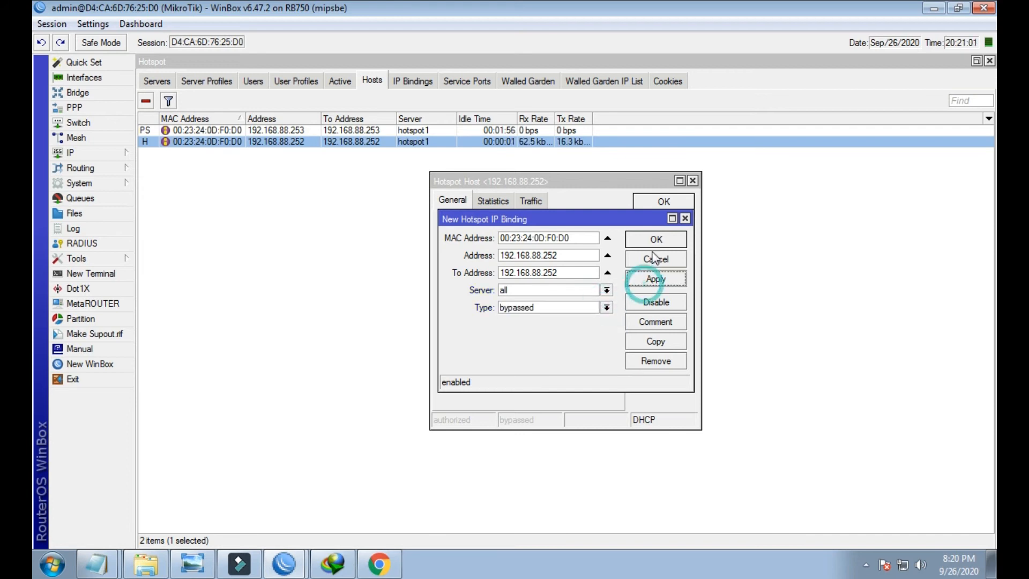
{"action": "left_click", "coordinate": [652, 241]}
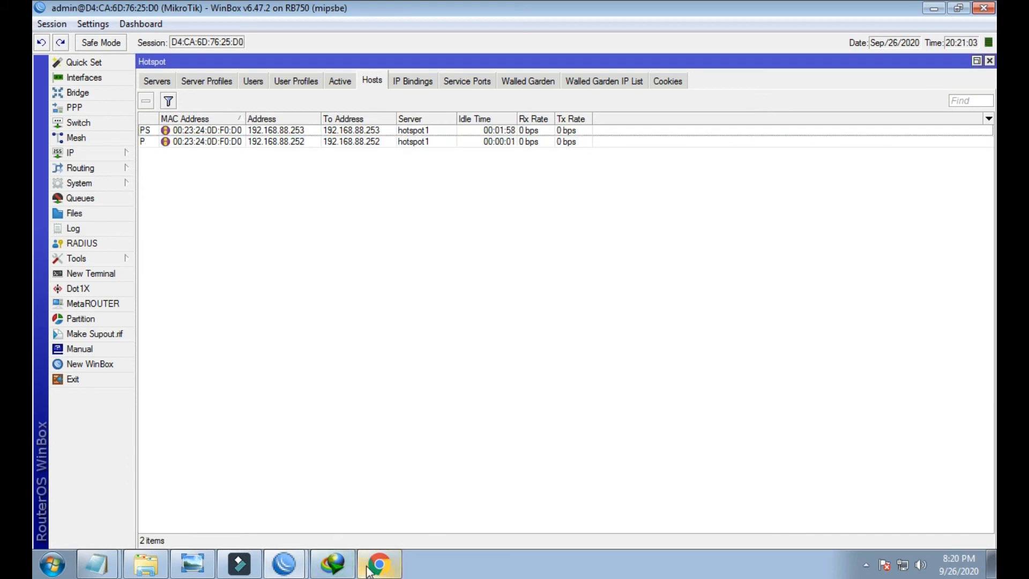
{"action": "left_click", "coordinate": [277, 130]}
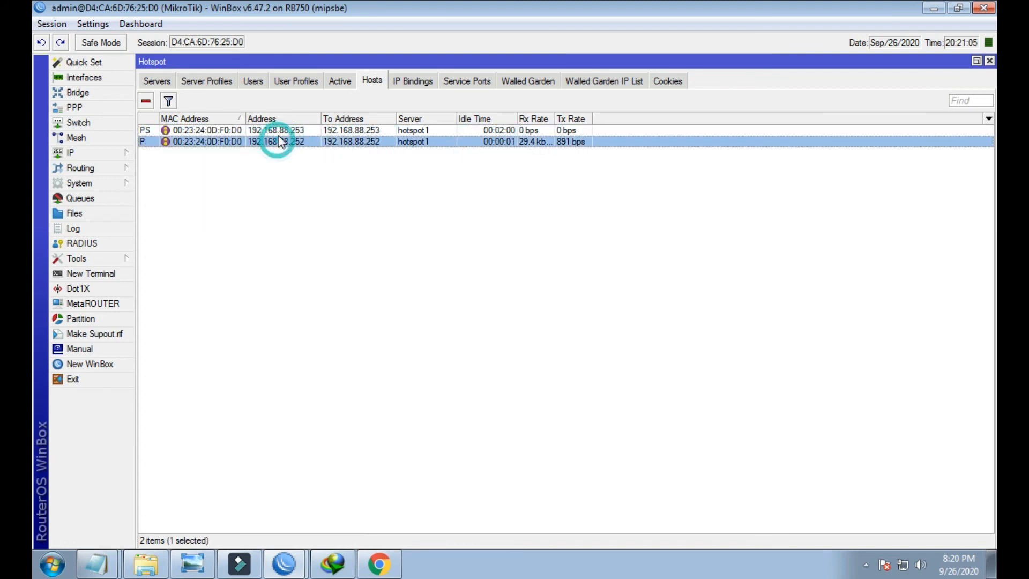
- Load YouTube from Chrome's bookmarks, then show the movie download's progress in IDM
{"action": "left_click", "coordinate": [379, 563]}
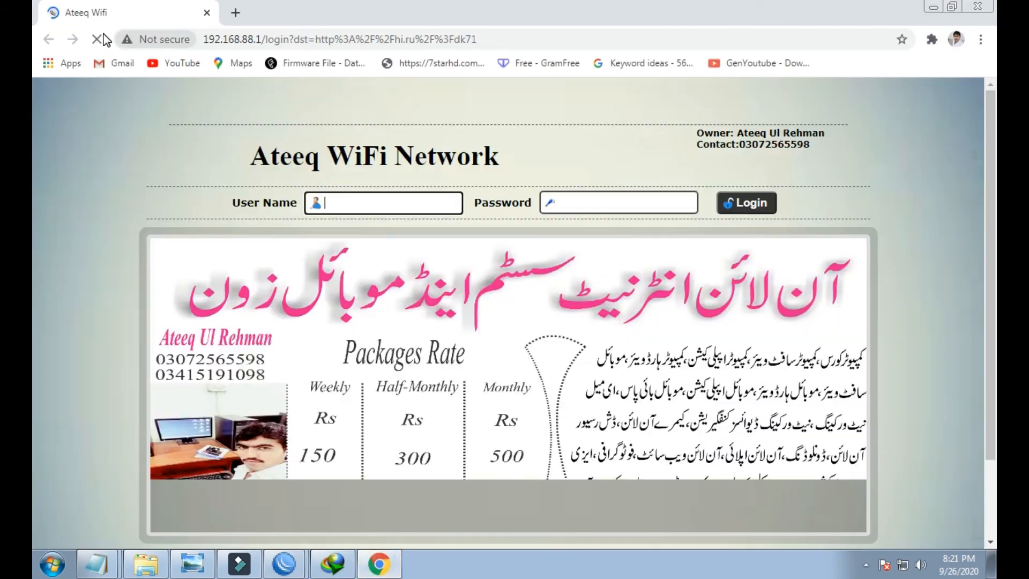
{"action": "left_click", "coordinate": [174, 63]}
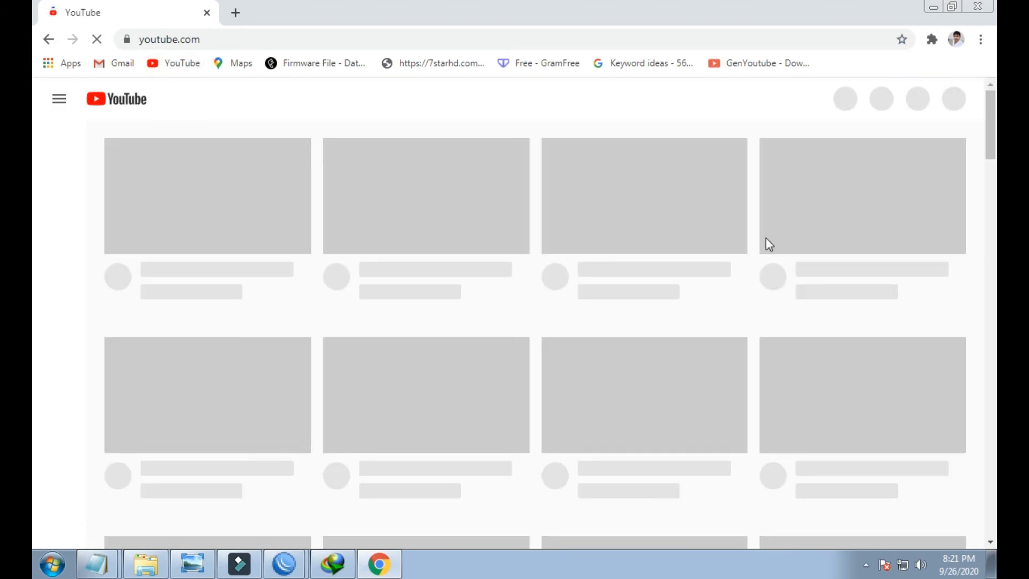
{"action": "left_click", "coordinate": [333, 564]}
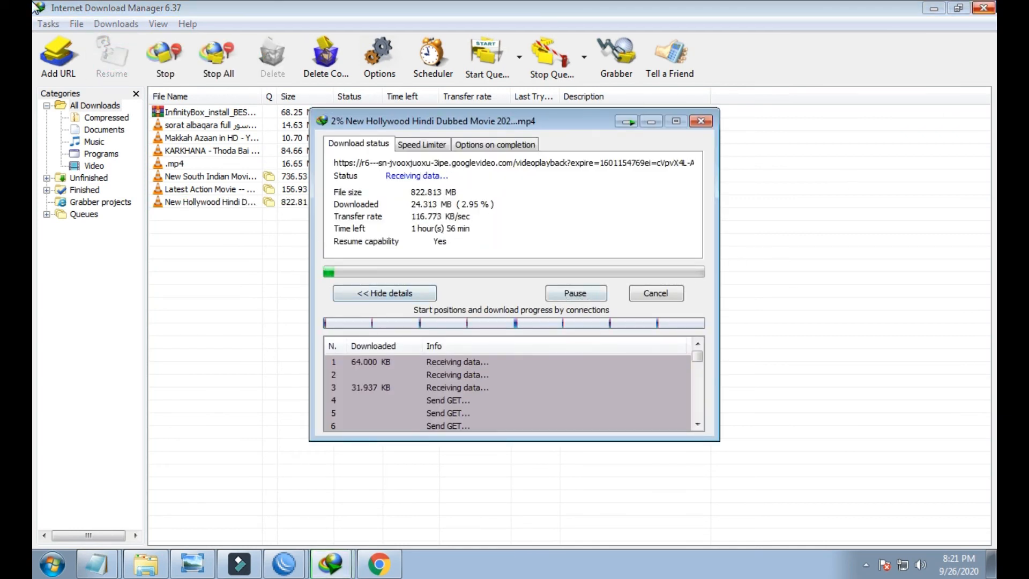
- Close IDM's main window and Chrome, then inspect the simple queues in WinBox
{"action": "left_click", "coordinate": [984, 8]}
{"action": "left_click", "coordinate": [978, 6]}
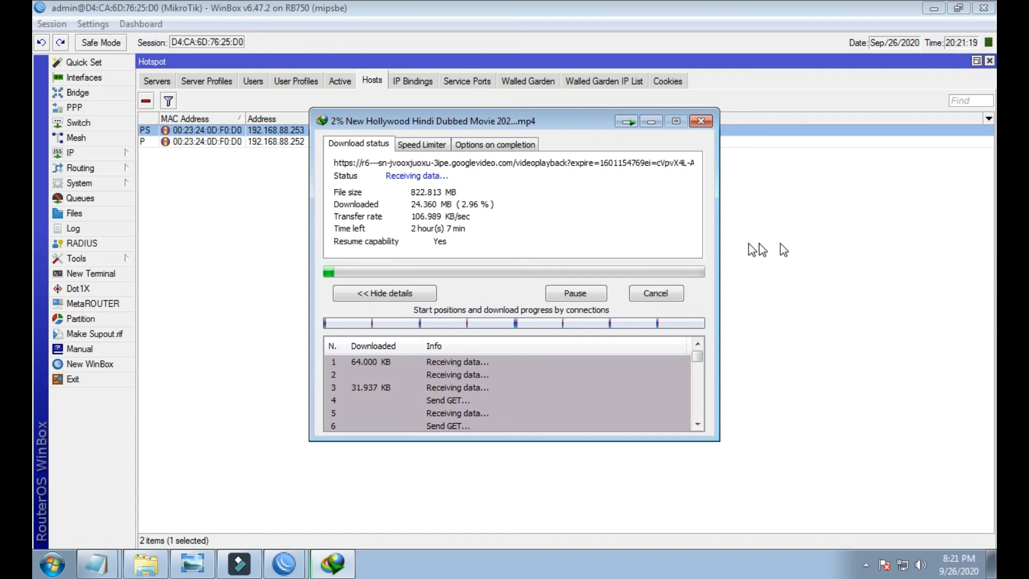
{"action": "left_click", "coordinate": [75, 198]}
{"action": "left_click", "coordinate": [447, 259]}
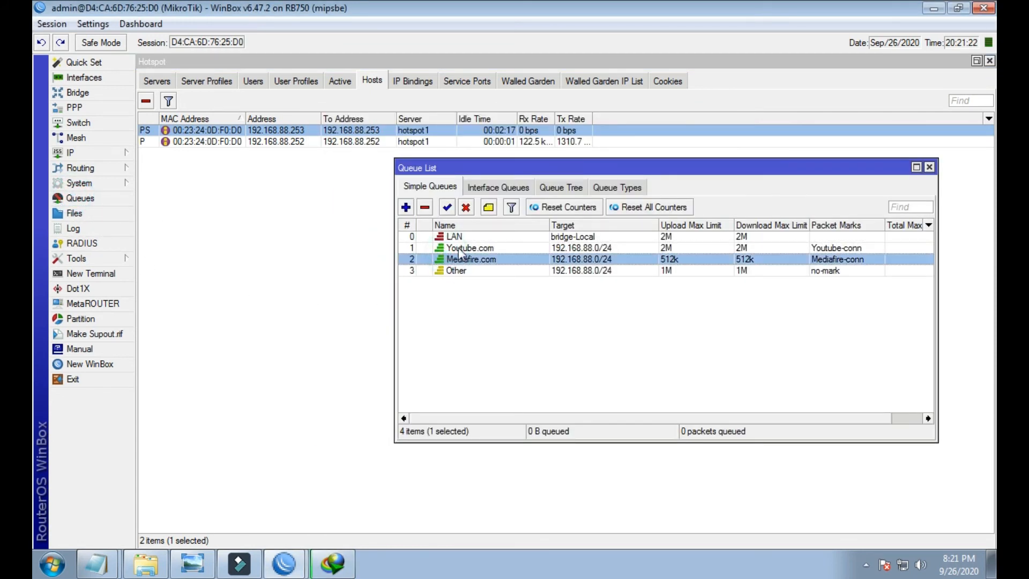
{"action": "left_click", "coordinate": [460, 248]}
{"action": "left_click_drag", "start_coordinate": [588, 168], "coordinate": [486, 266]}
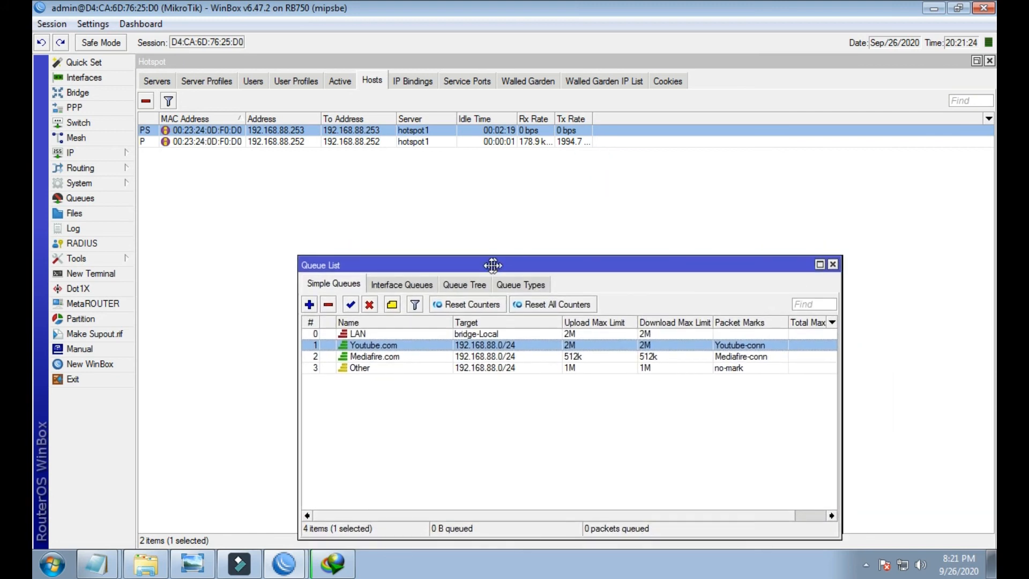
{"action": "left_click", "coordinate": [354, 370]}
{"action": "left_click", "coordinate": [364, 358]}
{"action": "left_click", "coordinate": [355, 370]}
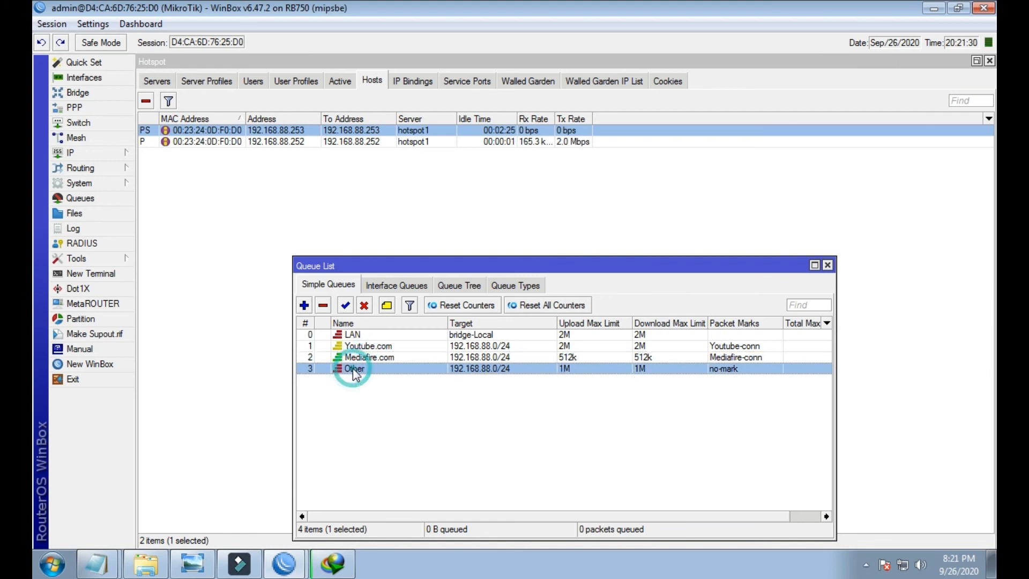
{"action": "left_click", "coordinate": [366, 346]}
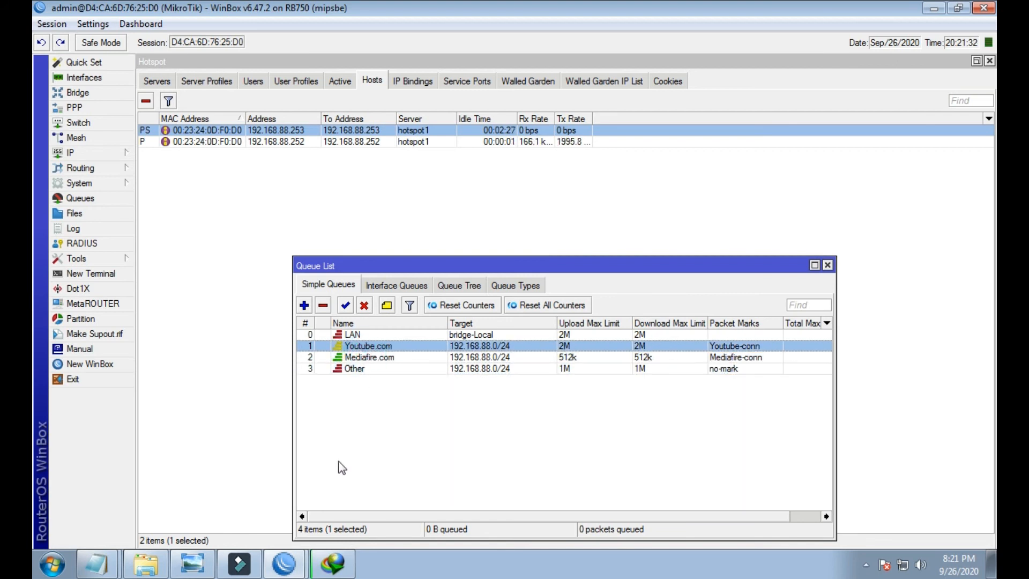
{"action": "left_click", "coordinate": [568, 142]}
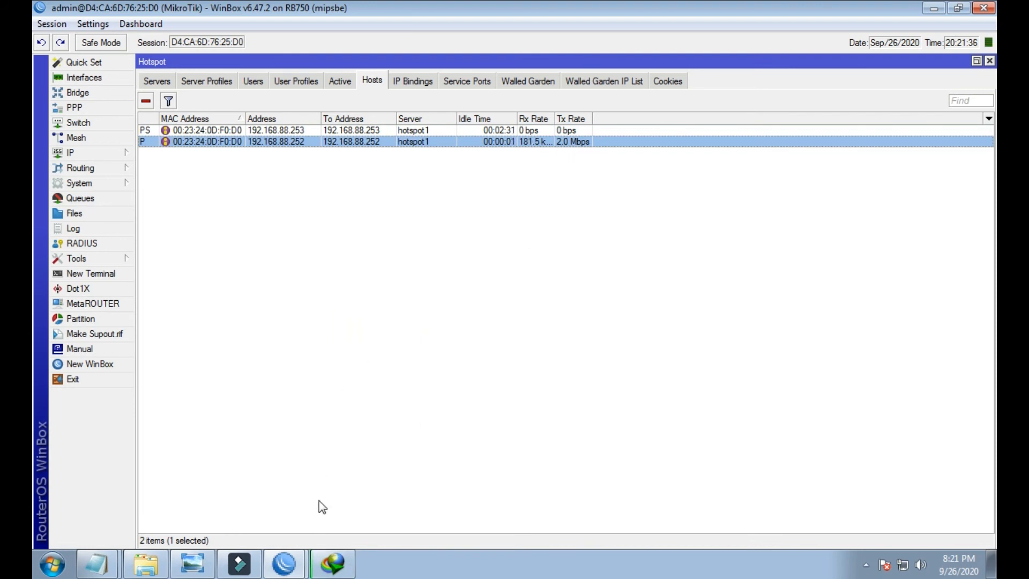
- Compare the Youtube.com, Mediafire.com and Other queues with the download progress, moving the download window left
{"action": "left_click", "coordinate": [332, 563]}
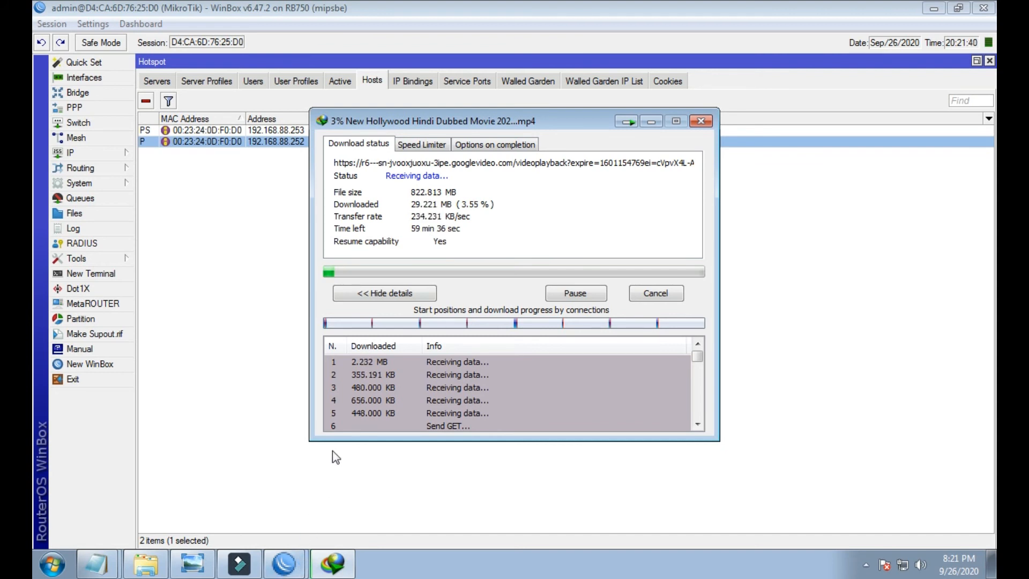
{"action": "left_click", "coordinate": [59, 197]}
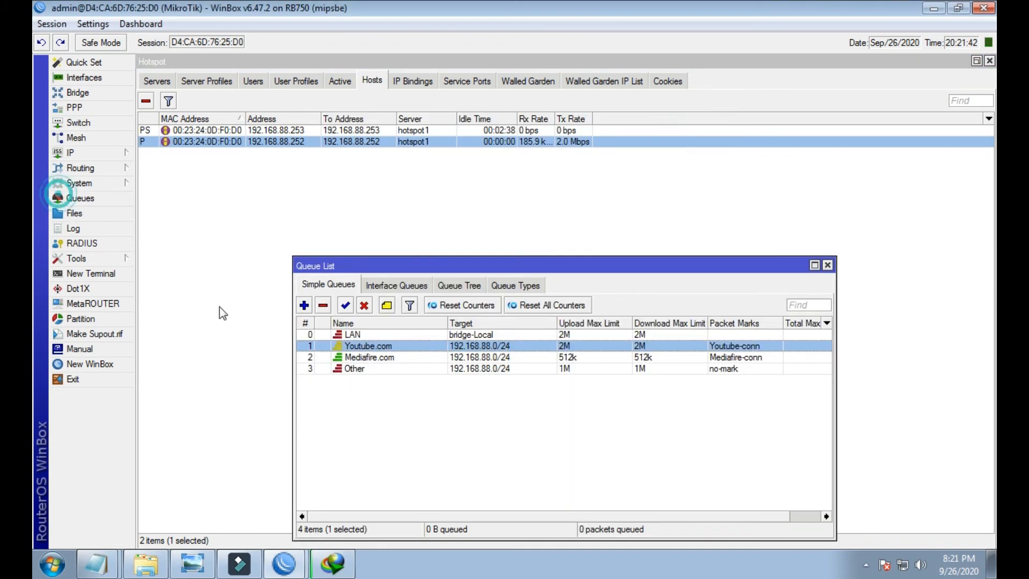
{"action": "left_click", "coordinate": [372, 357]}
{"action": "left_click", "coordinate": [375, 370]}
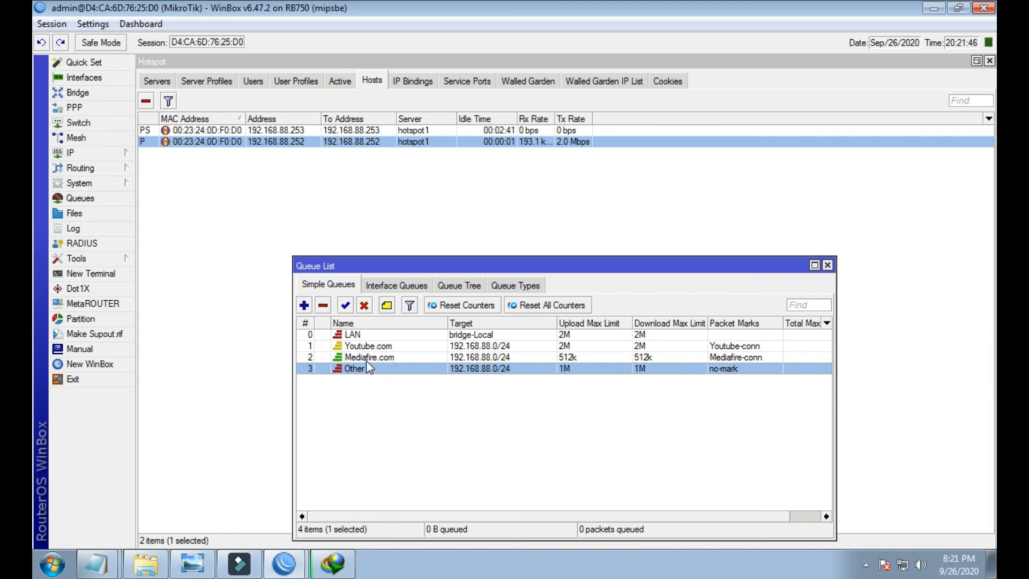
{"action": "left_click", "coordinate": [368, 358]}
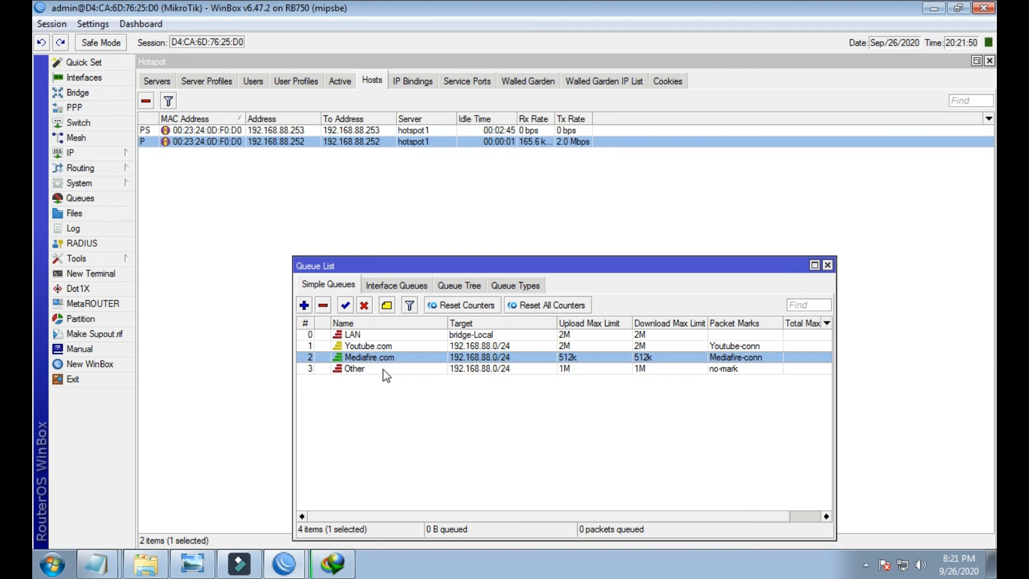
{"action": "left_click", "coordinate": [382, 370]}
{"action": "left_click", "coordinate": [434, 360]}
{"action": "left_click", "coordinate": [463, 346]}
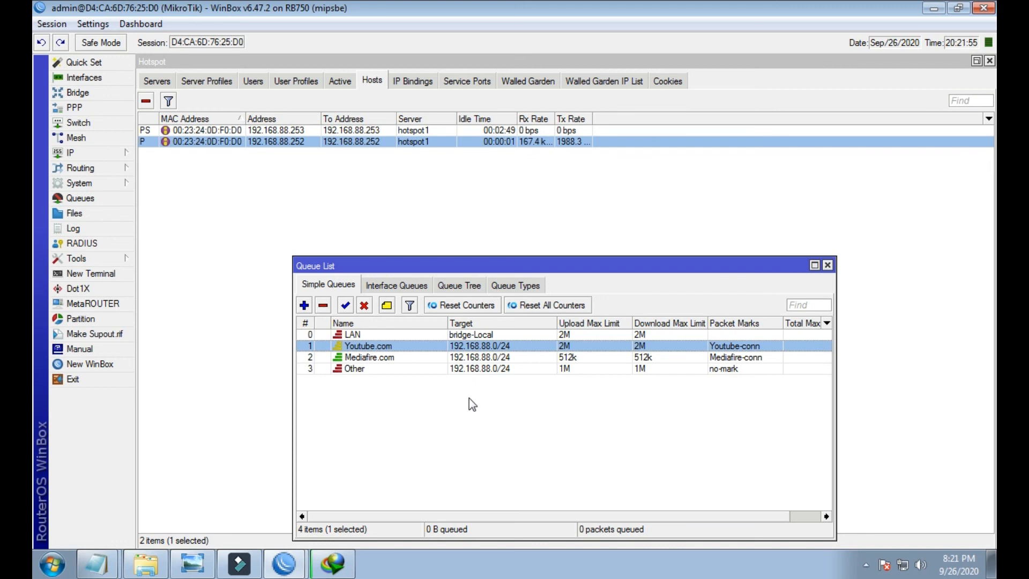
{"action": "left_click", "coordinate": [333, 563]}
{"action": "left_click_drag", "start_coordinate": [509, 129], "coordinate": [305, 205]}
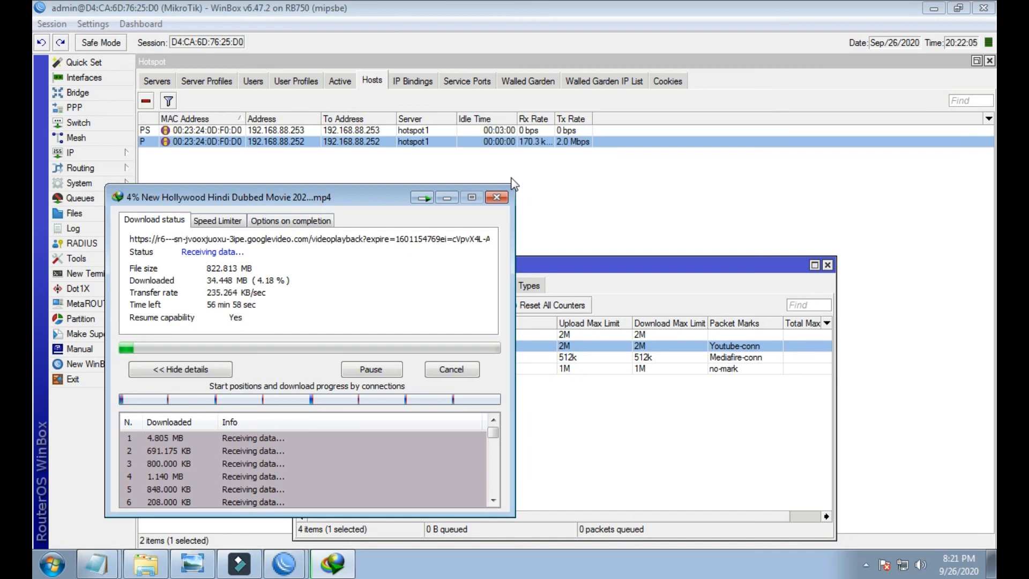
- Place the queue list beside the download window and pause the movie download
{"action": "left_click_drag", "start_coordinate": [587, 264], "coordinate": [673, 236]}
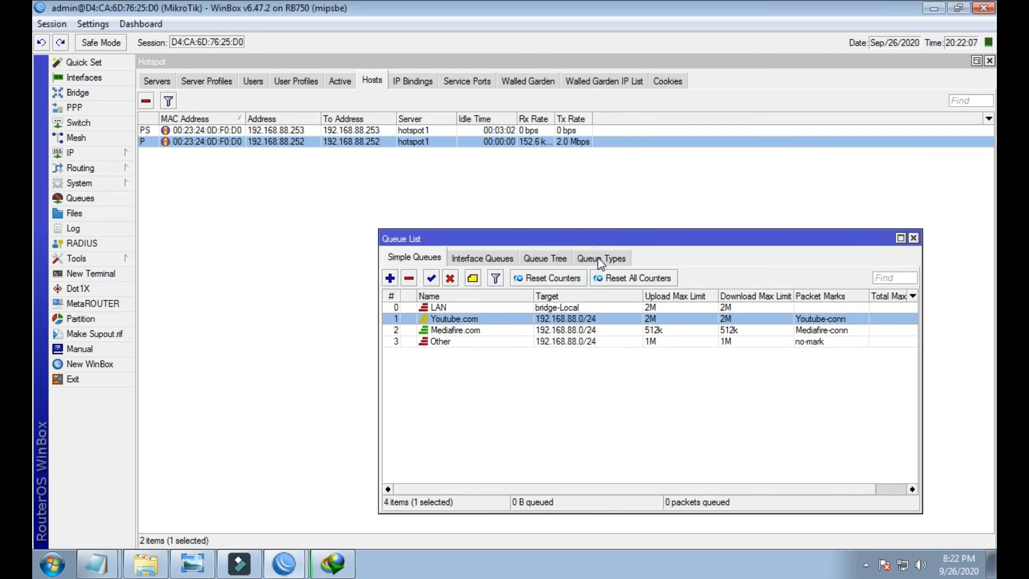
{"action": "left_click", "coordinate": [333, 563]}
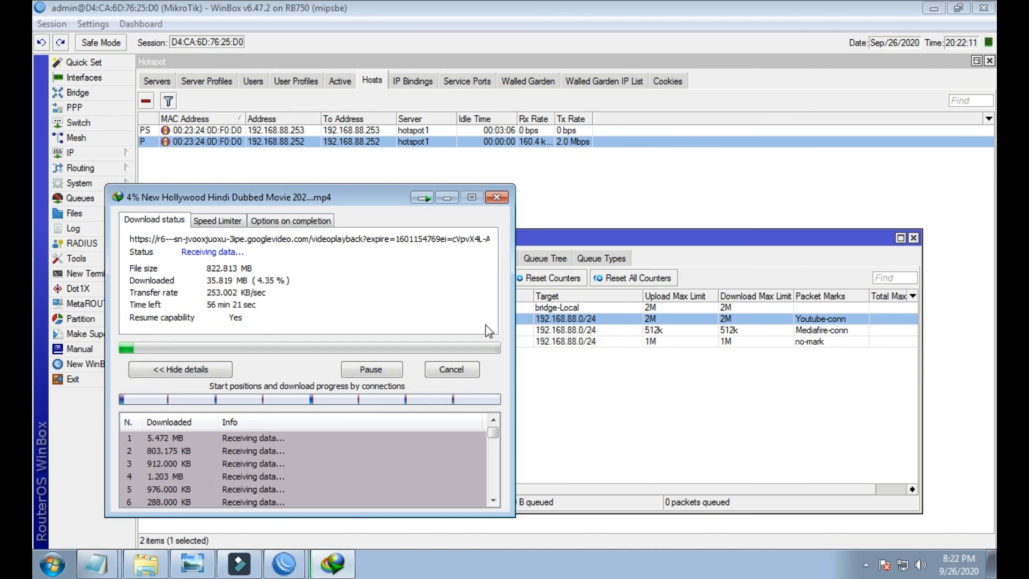
{"action": "left_click_drag", "start_coordinate": [396, 203], "coordinate": [234, 219]}
{"action": "left_click", "coordinate": [214, 386]}
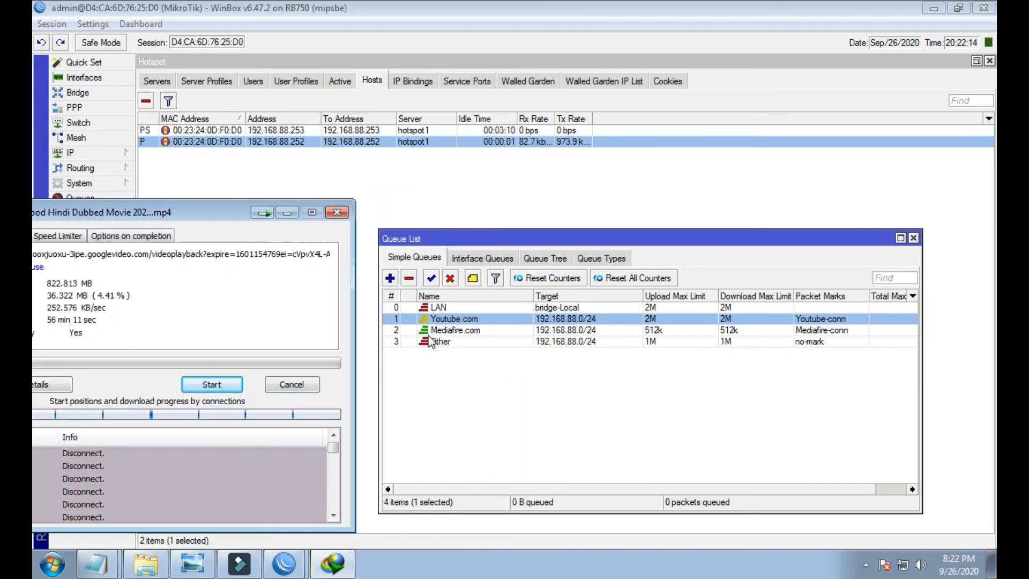
{"action": "left_click", "coordinate": [431, 342]}
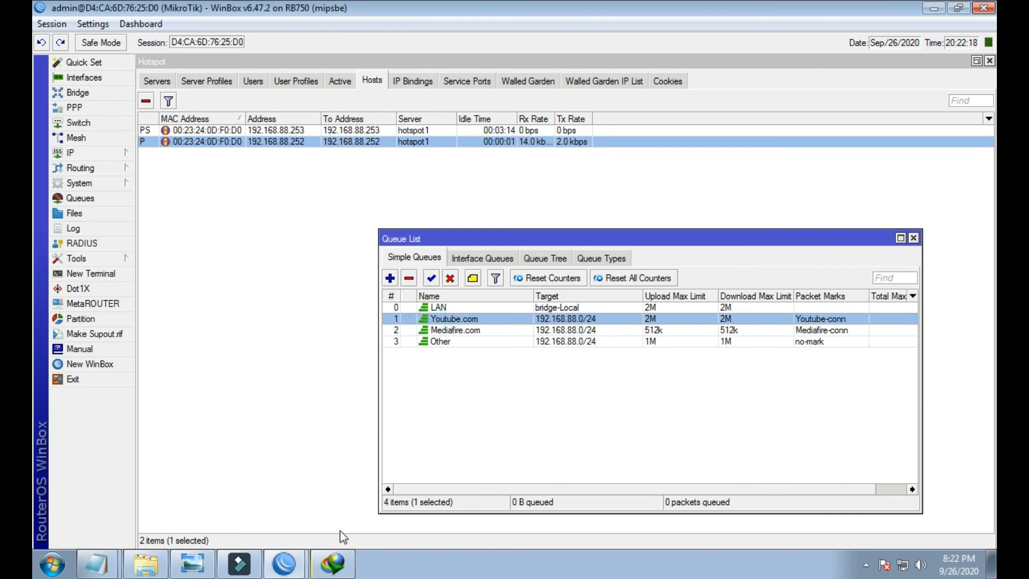
- Resume the download and confirm the Youtube.com queue holds it near 2 Mbps
{"action": "left_click", "coordinate": [335, 564]}
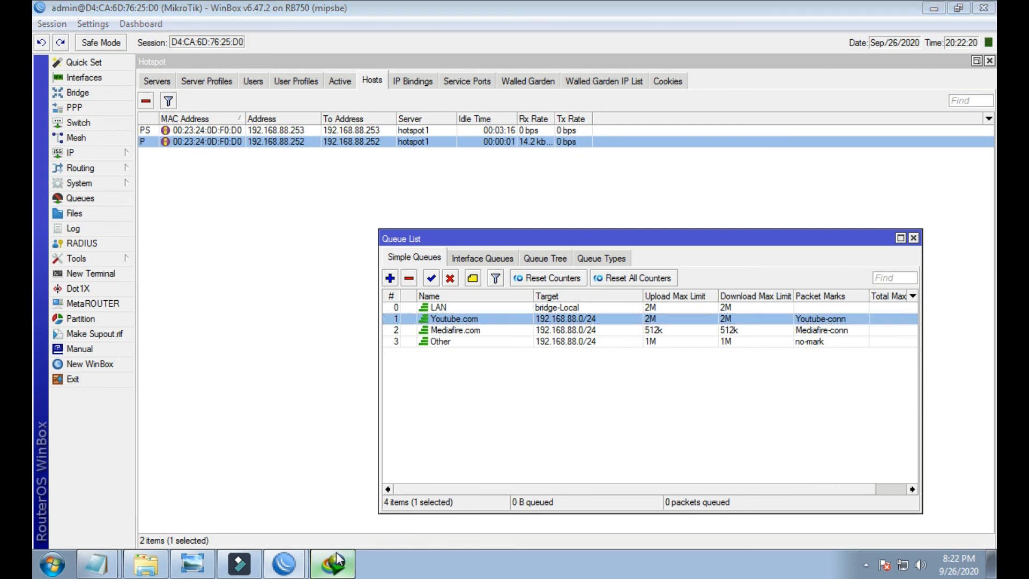
{"action": "left_click", "coordinate": [217, 385]}
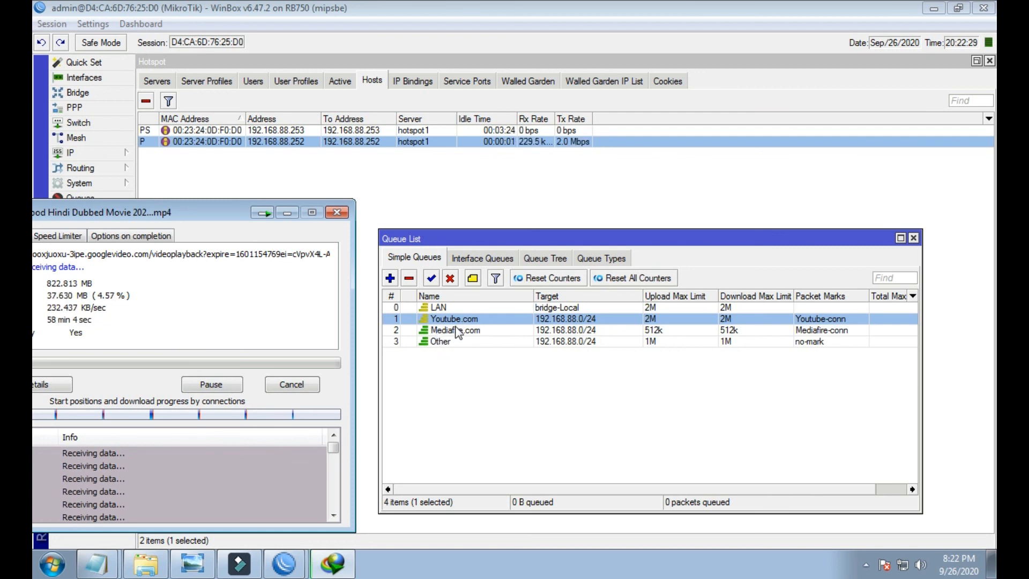
{"action": "left_click", "coordinate": [543, 329]}
{"action": "left_click", "coordinate": [494, 318]}
{"action": "left_click", "coordinate": [333, 563]}
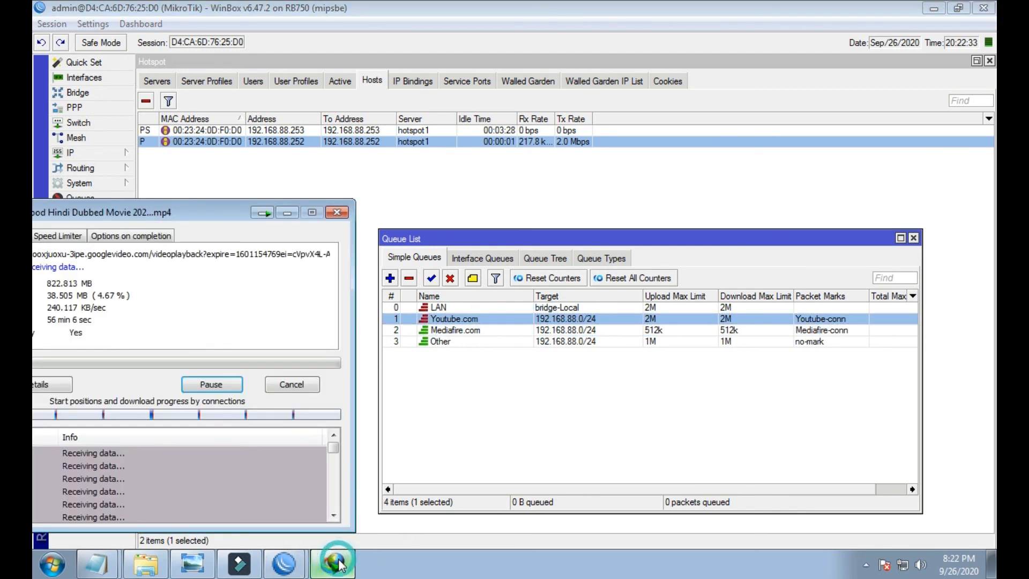